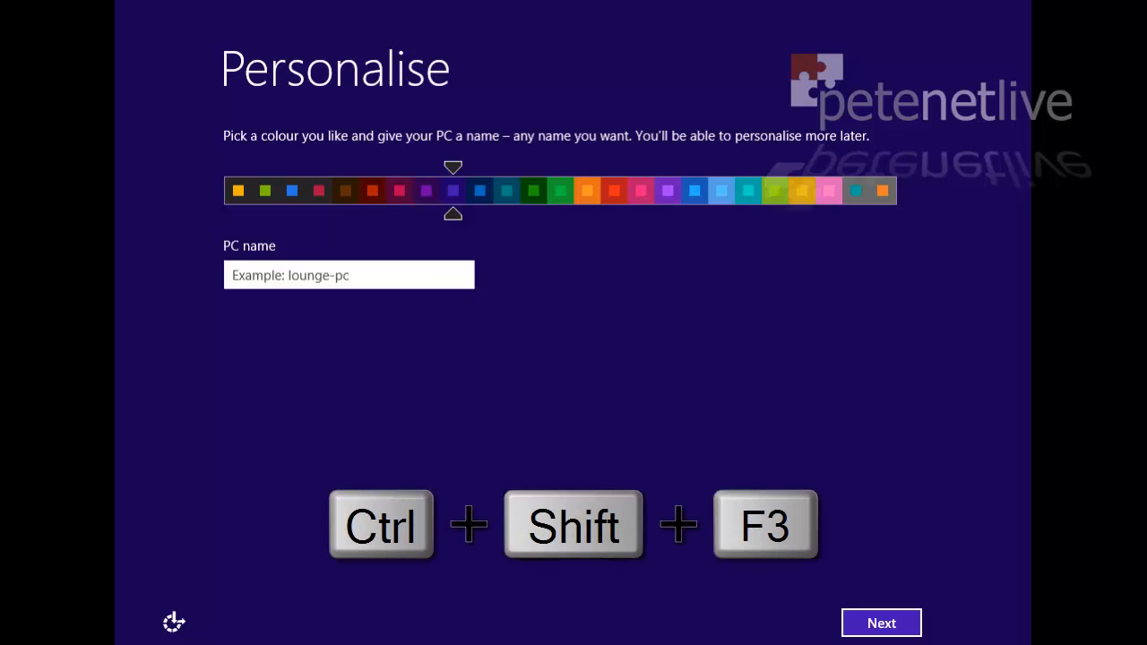
- Boot the PC from the Personalise setup screen into audit mode and dismiss the System Preparation Tool on the desktop
{"action": "key", "text": "ctrl+shift+F3"}
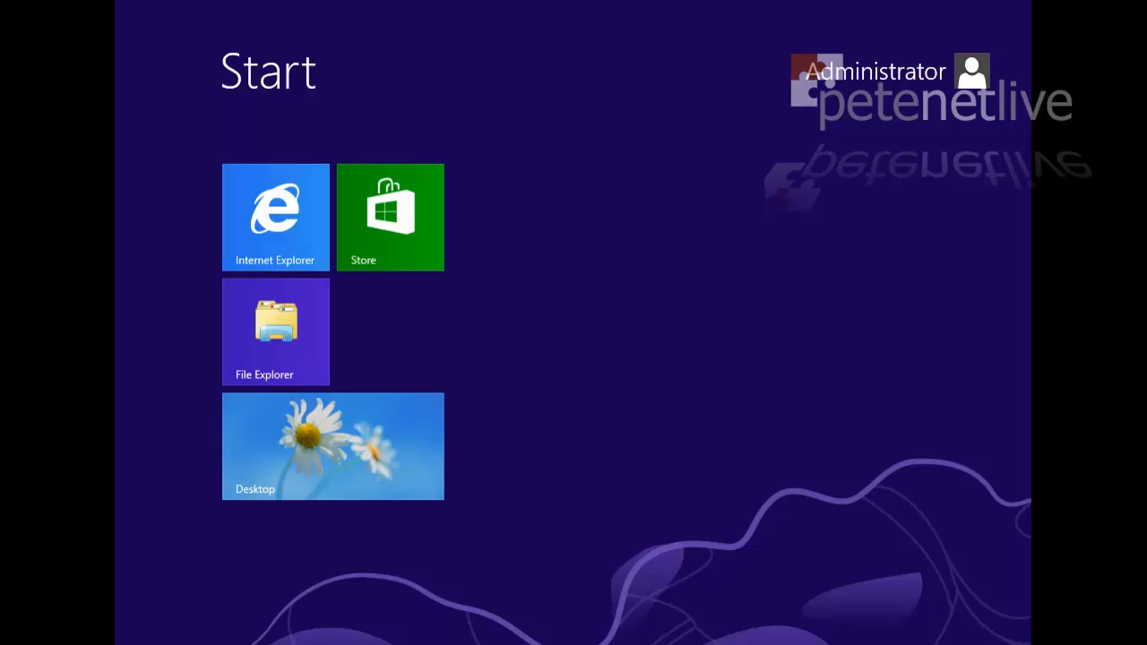
{"action": "left_click", "coordinate": [370, 446]}
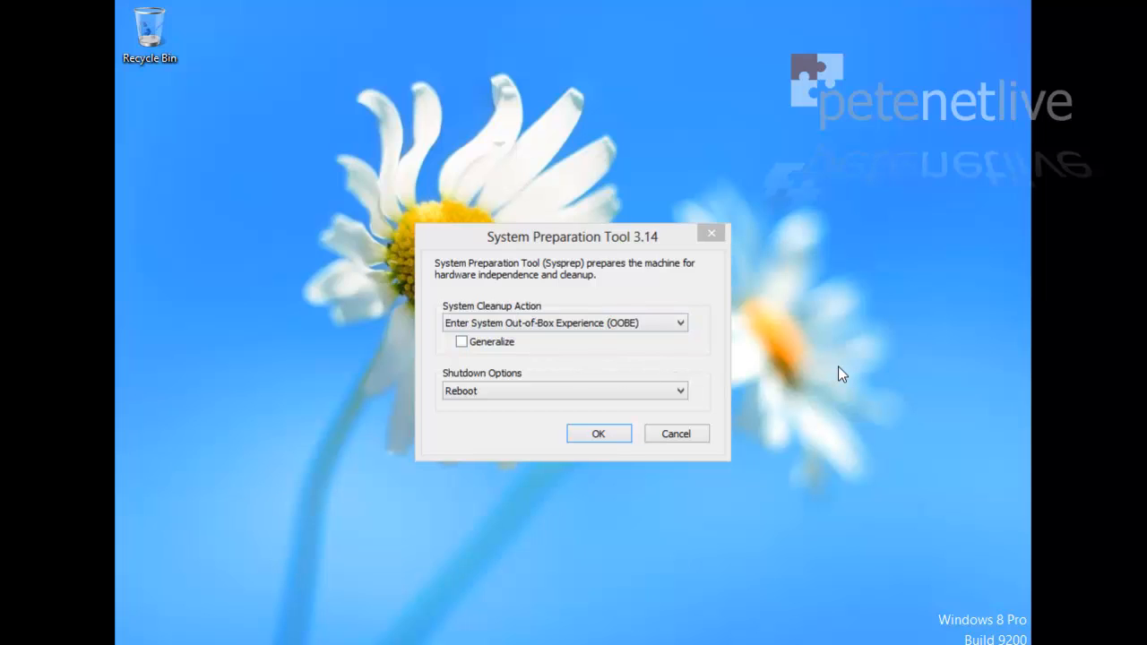
{"action": "left_click", "coordinate": [687, 443]}
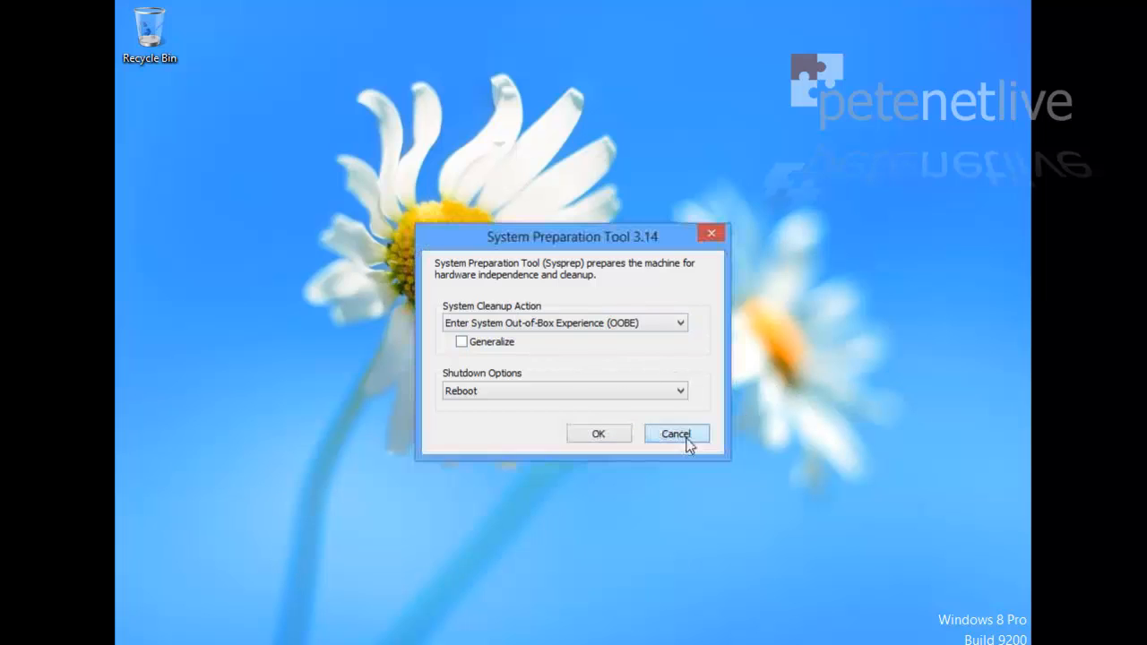
{"action": "left_click", "coordinate": [687, 442]}
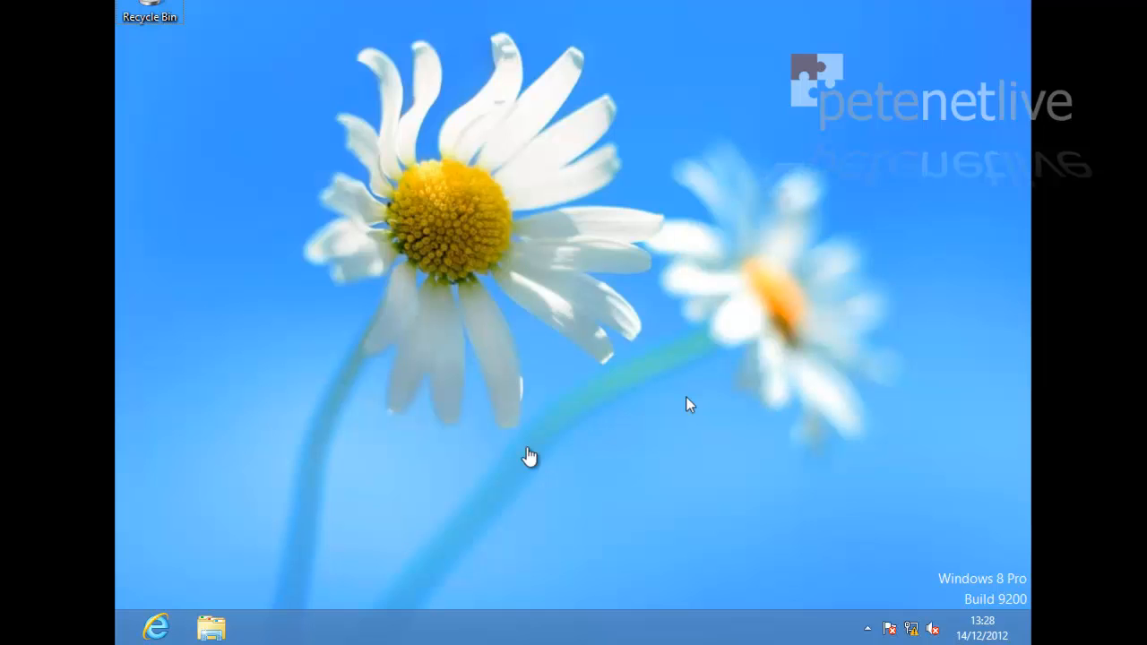
- Go from the Start screen to the desktop and run cmd to open a command prompt
{"action": "key", "text": "super"}
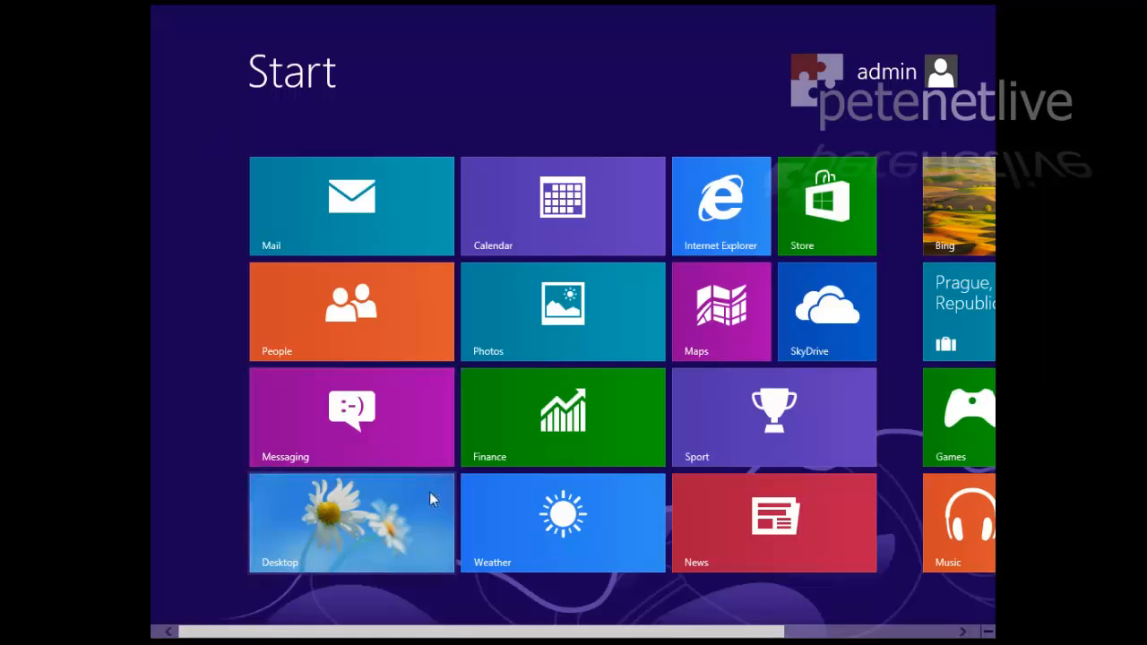
{"action": "left_click", "coordinate": [415, 562]}
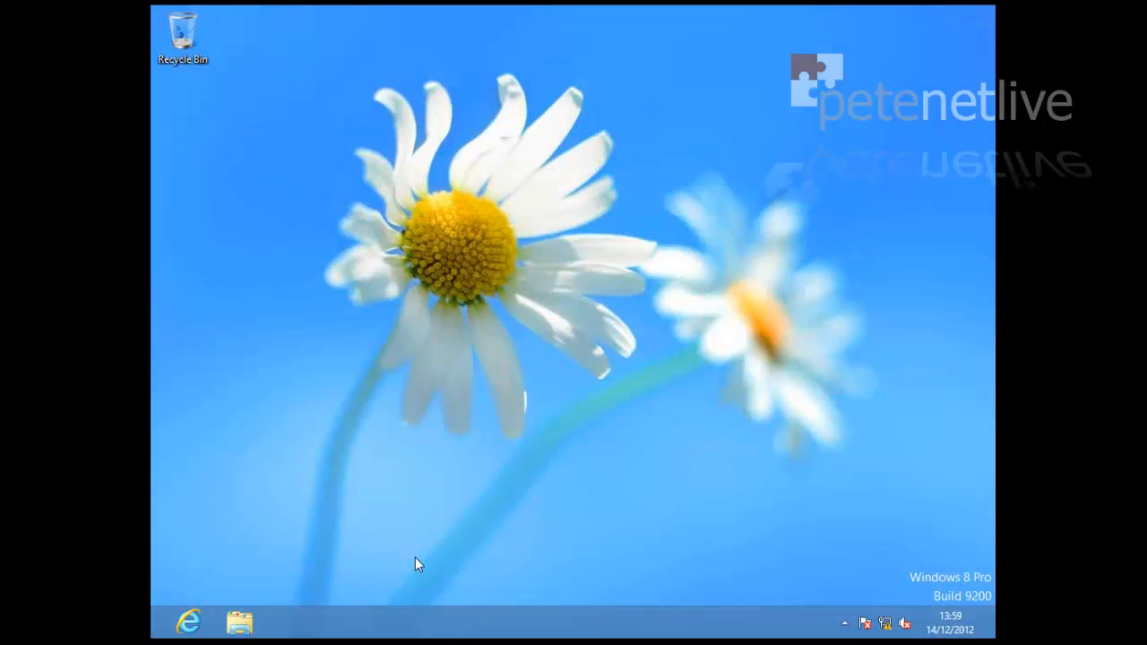
{"action": "key", "text": "super+r"}
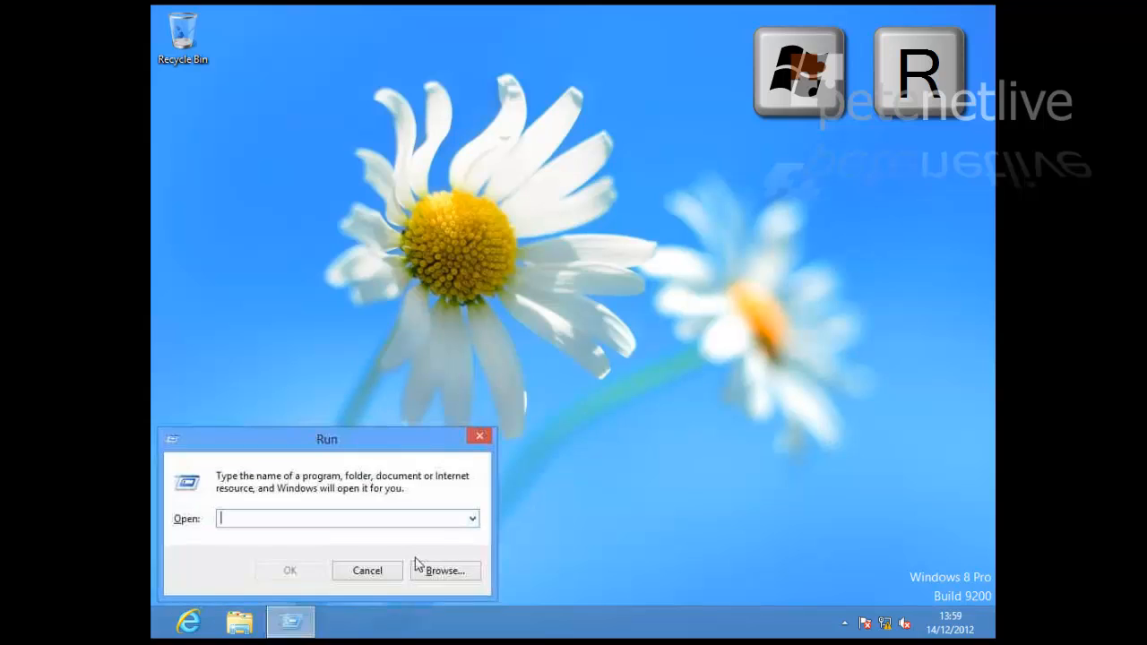
{"action": "type", "text": "cmd"}
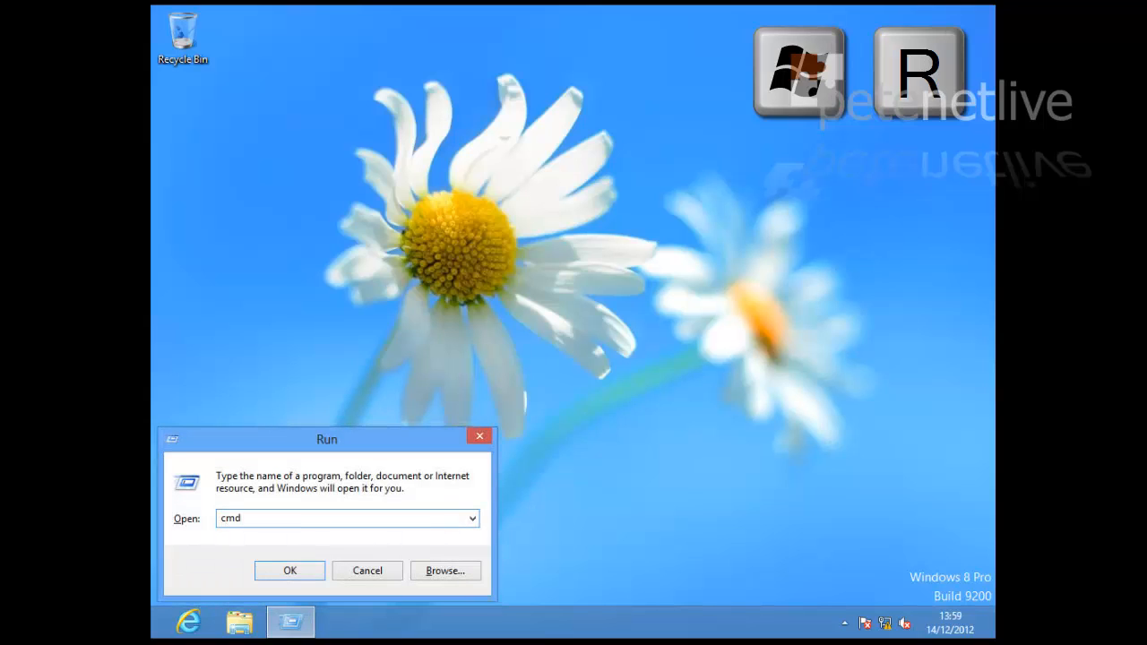
{"action": "key", "text": "Return"}
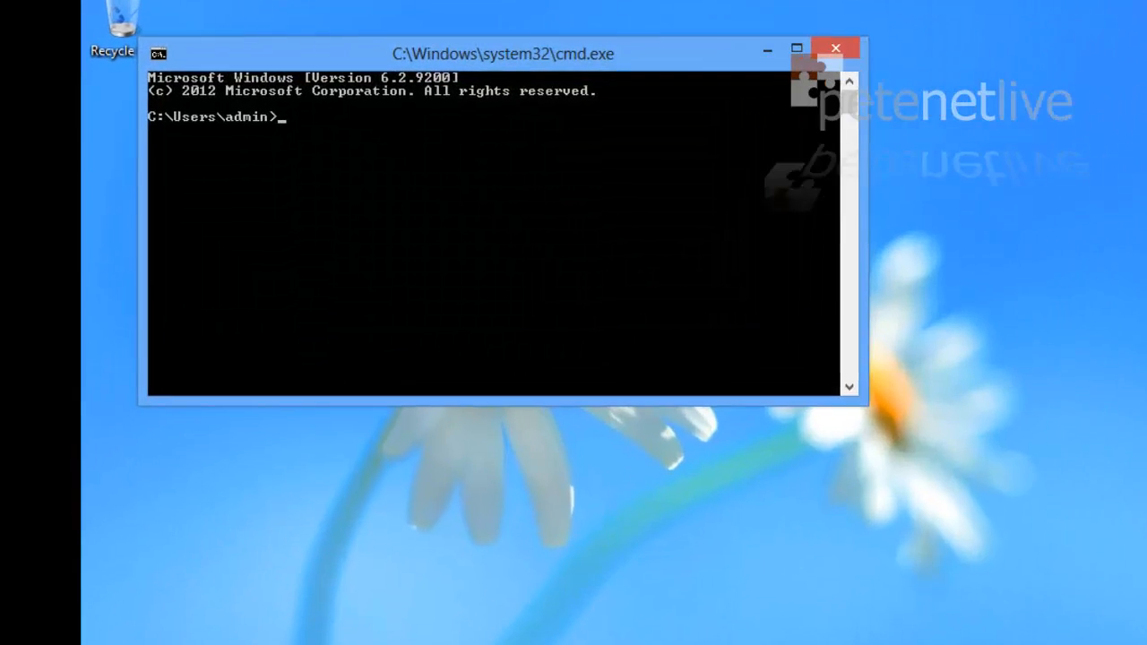
- Change the command prompt's directory to c:\windows\system32\sysprep
{"action": "type", "text": "c"}
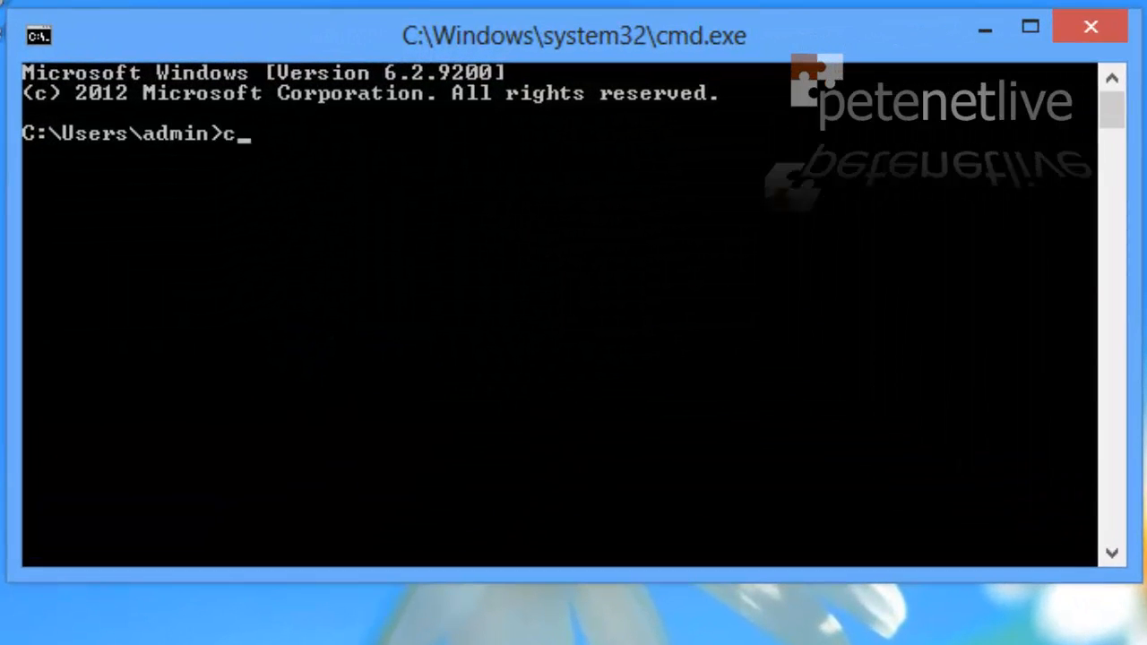
{"action": "type", "text": "d c:\\windows\\s"}
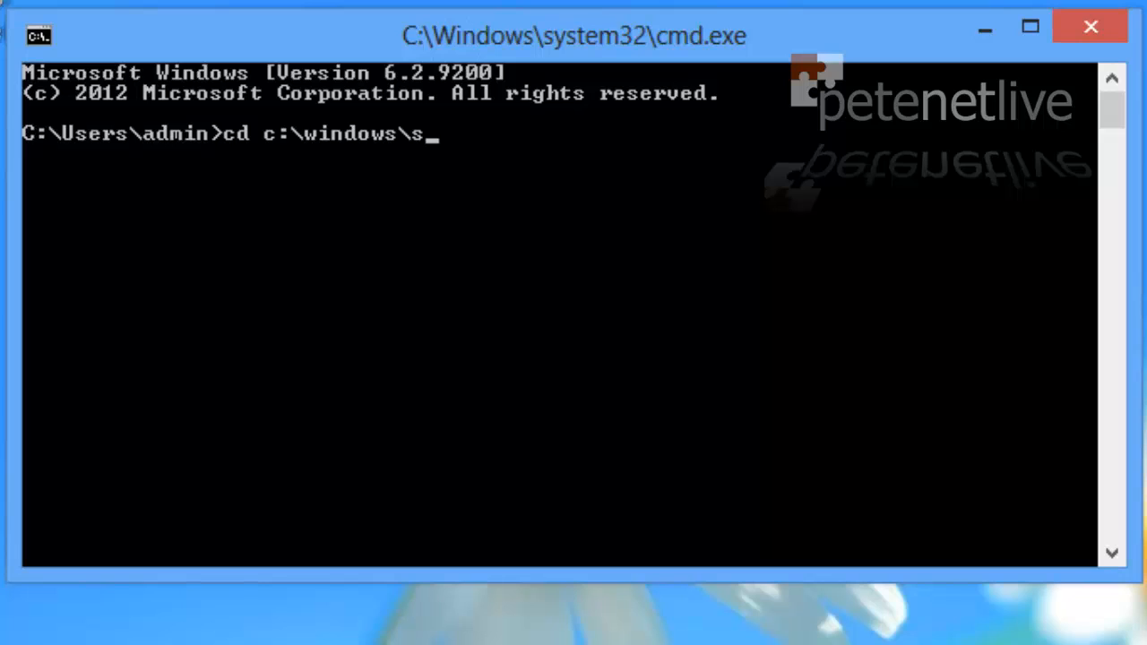
{"action": "type", "text": "ystem32\\sysprep"}
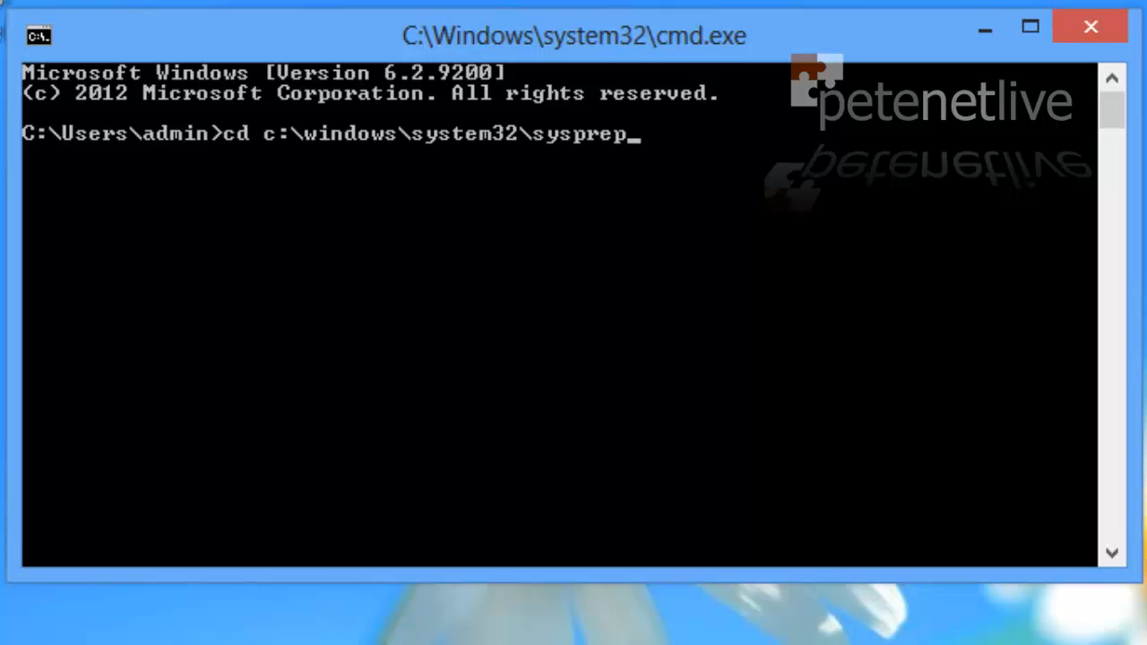
{"action": "key", "text": "Return"}
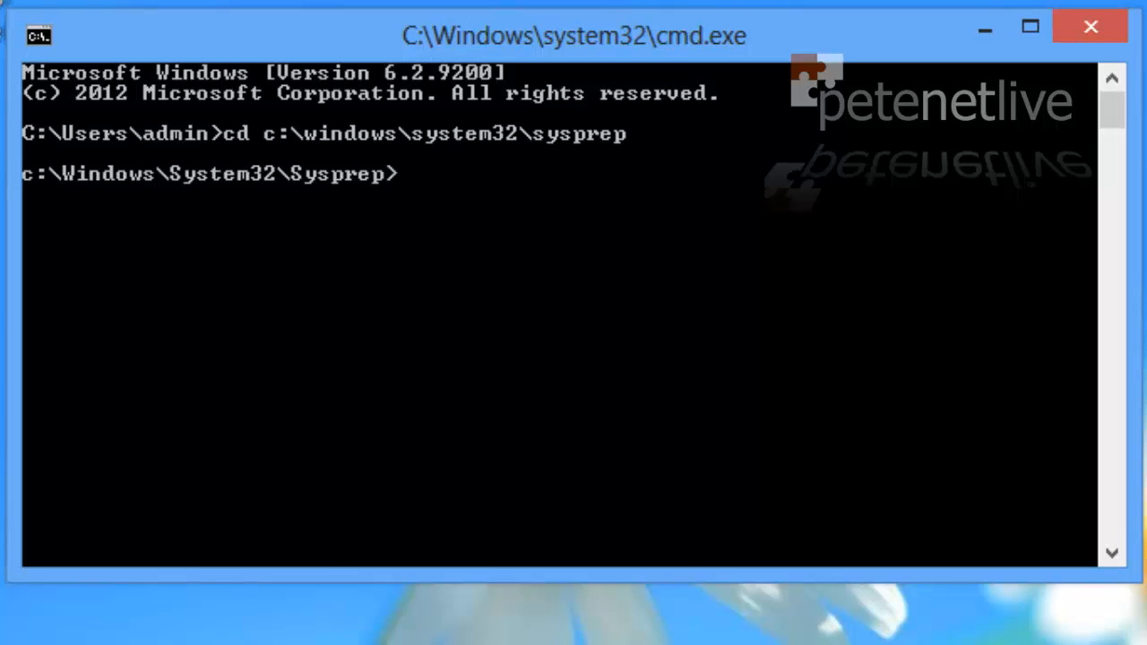
- Reboot into audit mode with sysprep /audit and dismiss the System Preparation Tool on the Administrator desktop
{"action": "type", "text": "sysprep"}
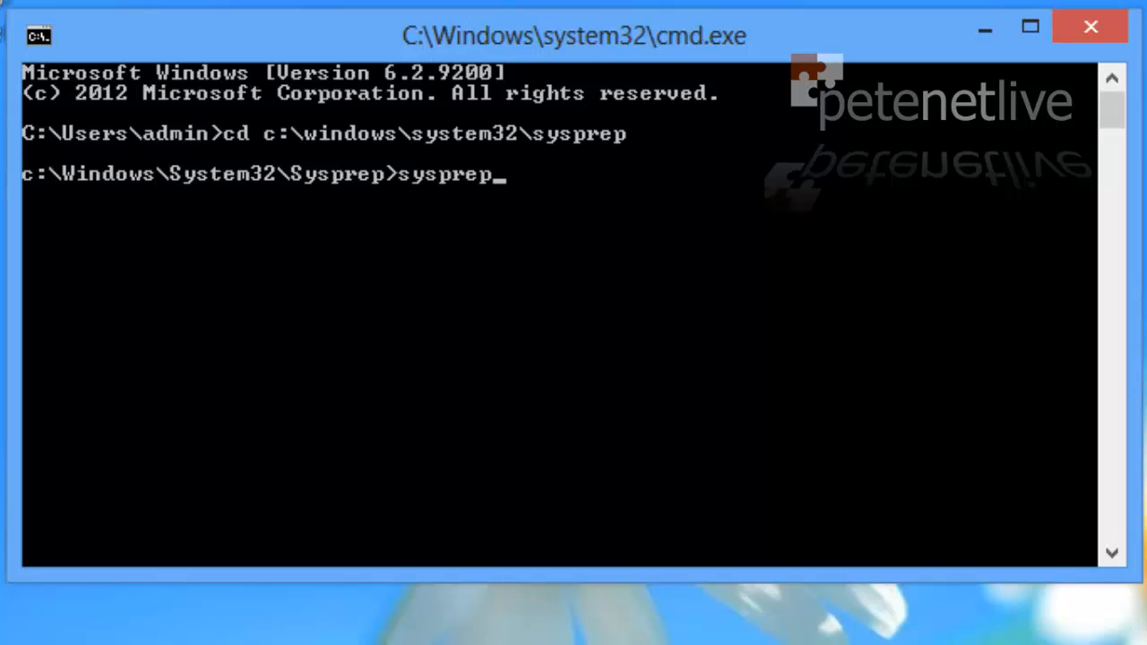
{"action": "type", "text": " /audit"}
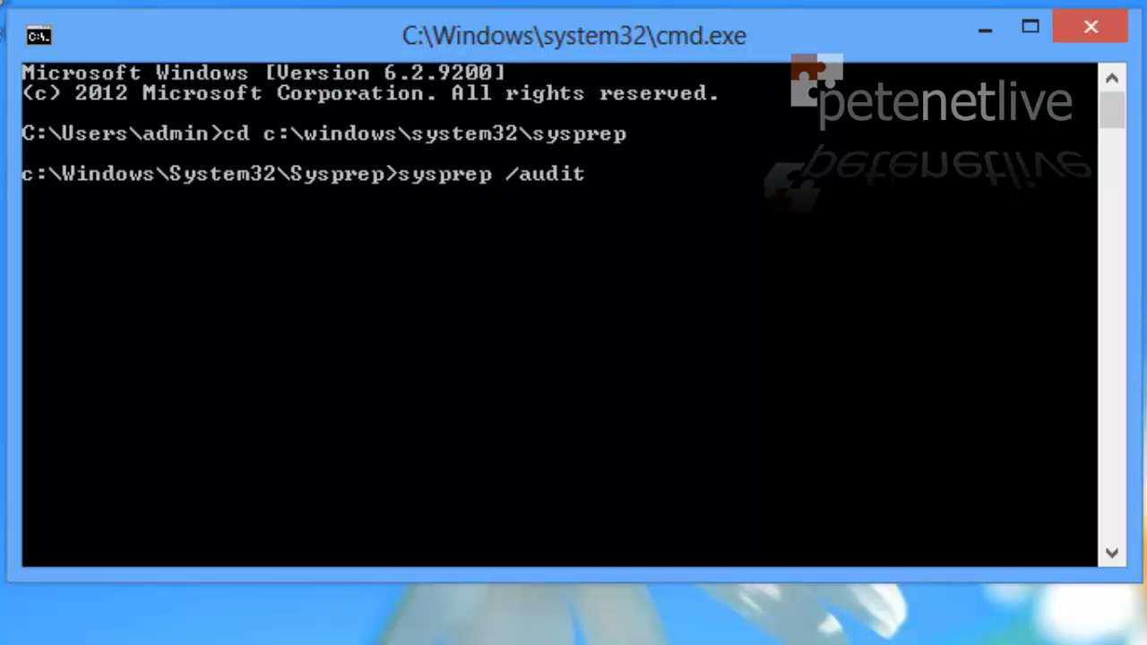
{"action": "key", "text": "Return"}
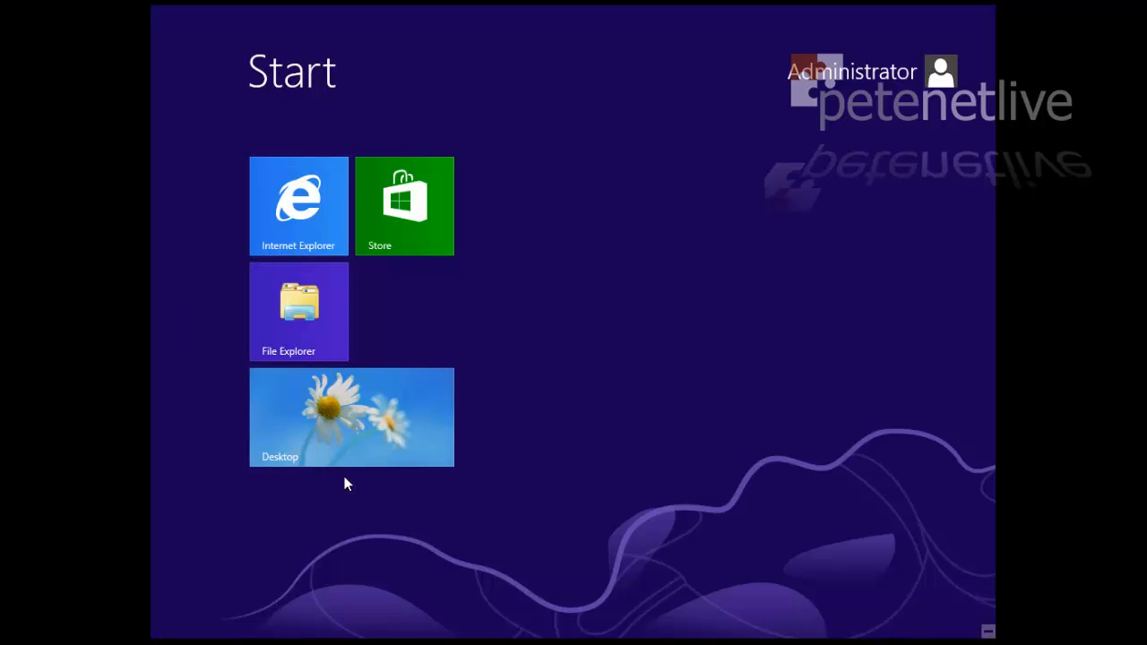
{"action": "left_click", "coordinate": [334, 444]}
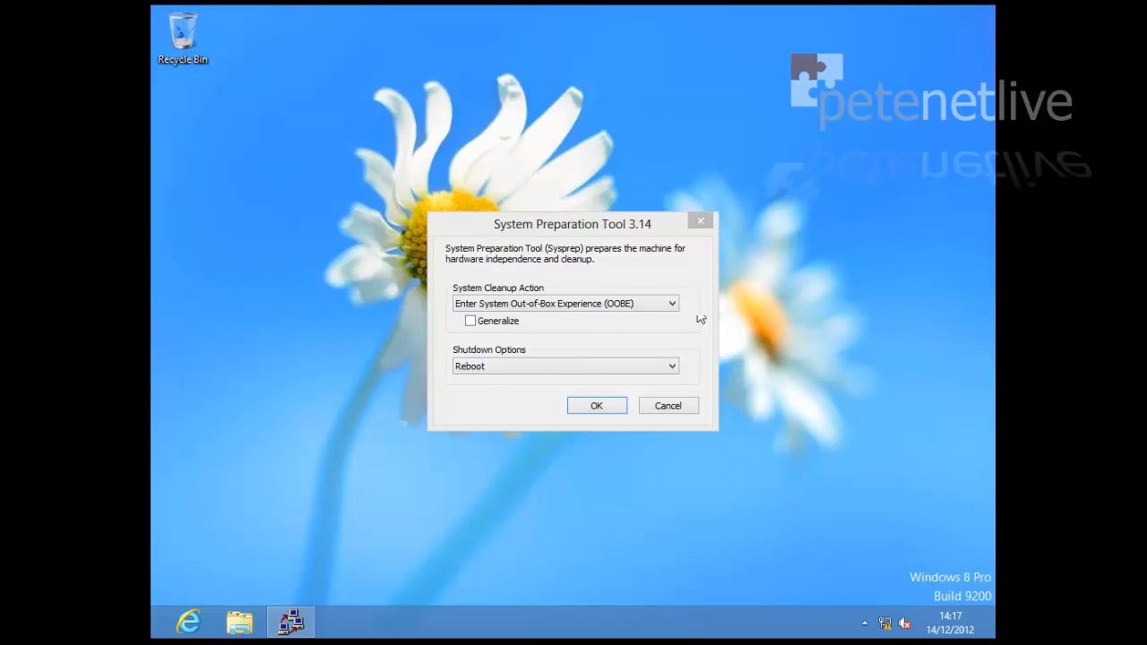
{"action": "left_click", "coordinate": [657, 408]}
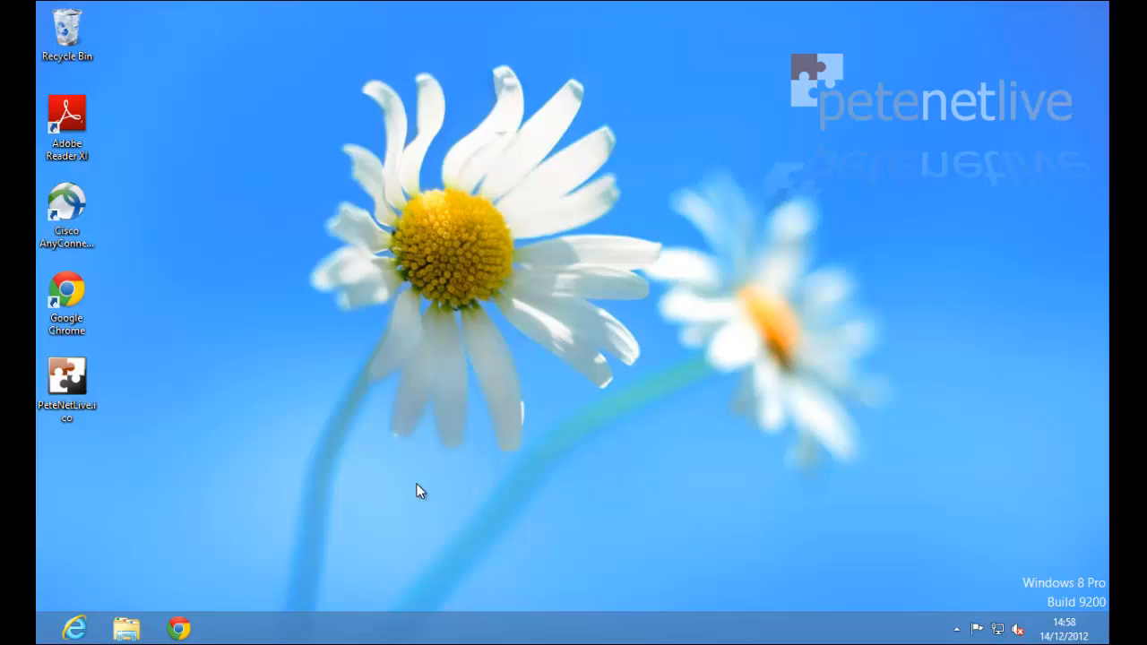
- Open the folder C:\Windows\System32\Sysprep in File Explorer
{"action": "key", "text": "super+e"}
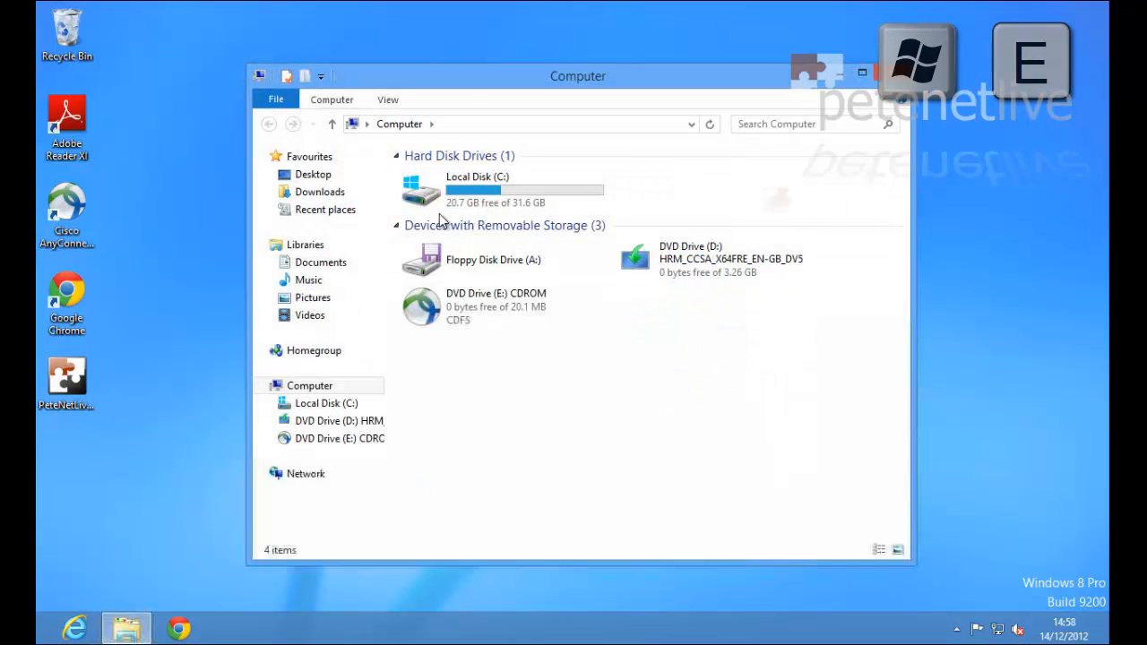
{"action": "double_click", "coordinate": [437, 191]}
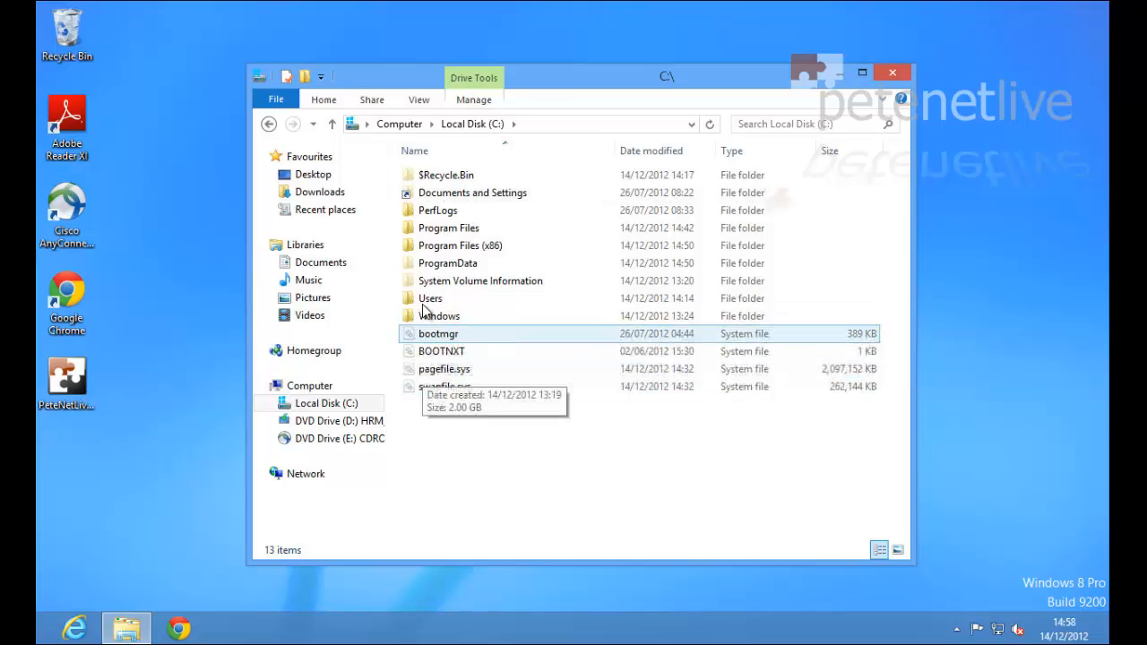
{"action": "double_click", "coordinate": [425, 317]}
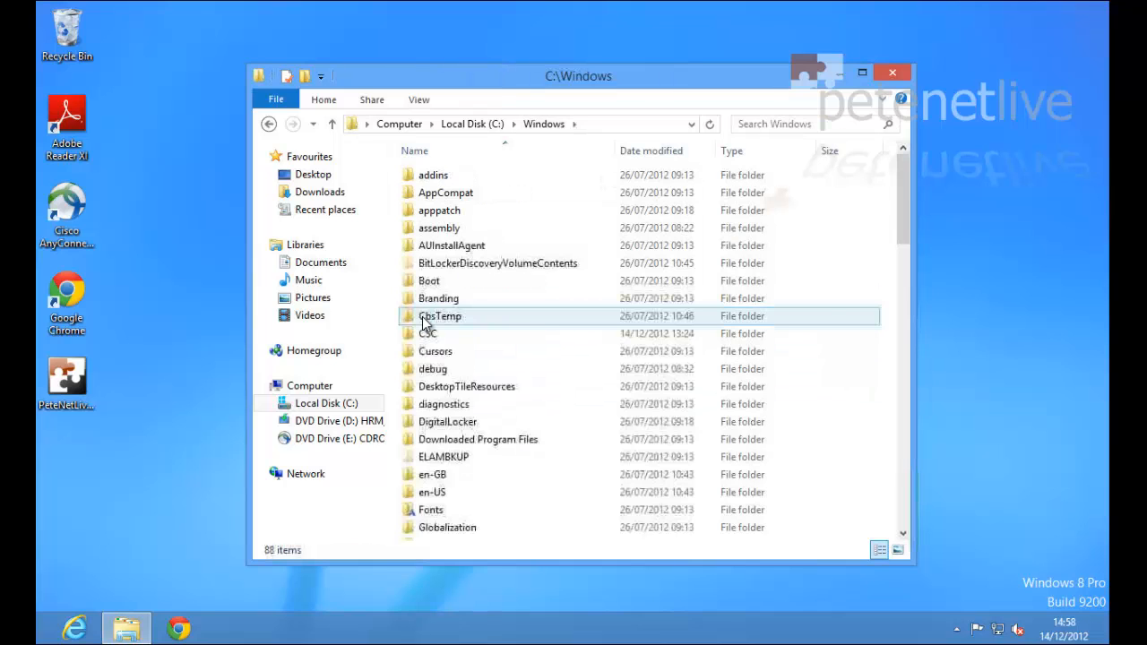
{"action": "left_click", "coordinate": [431, 378]}
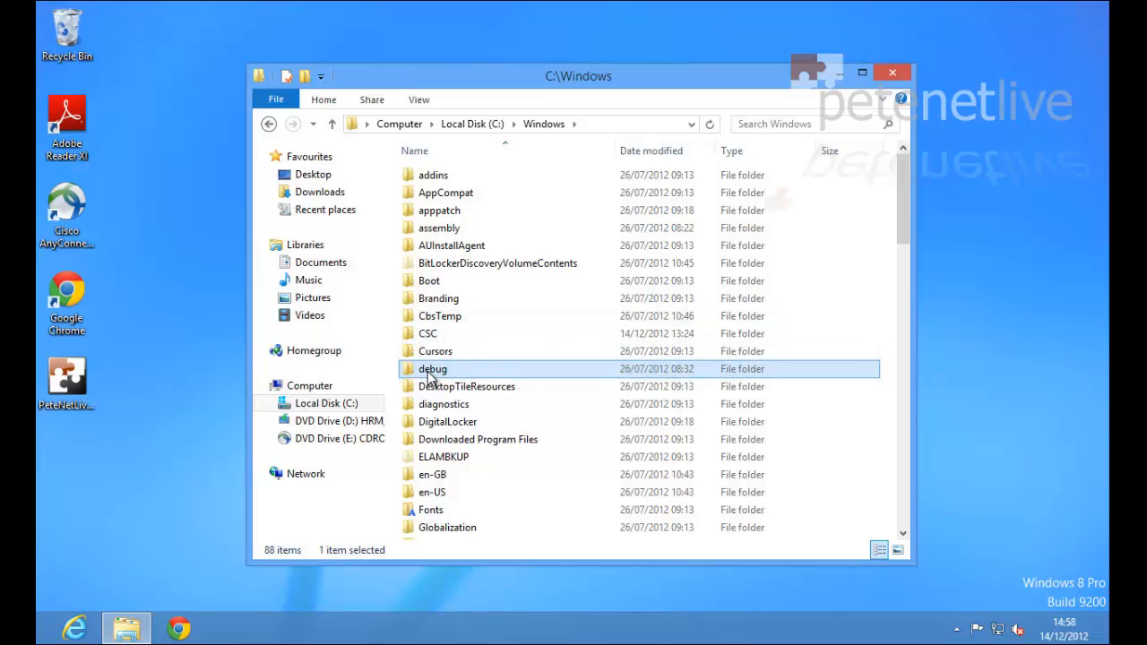
{"action": "type", "text": "system"}
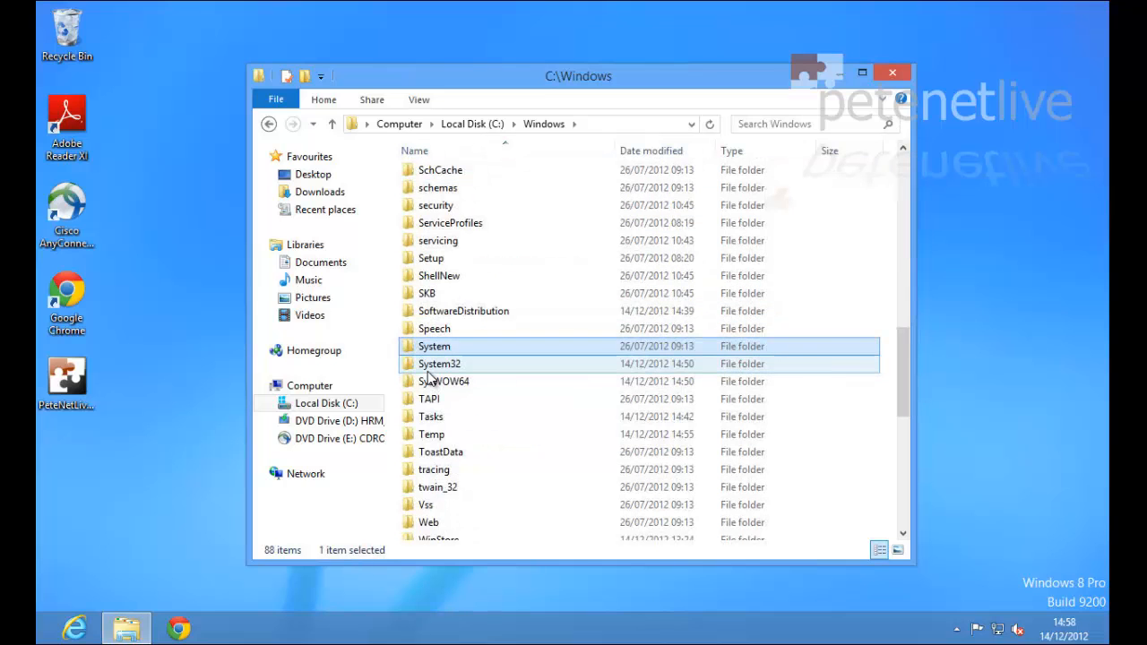
{"action": "double_click", "coordinate": [427, 371]}
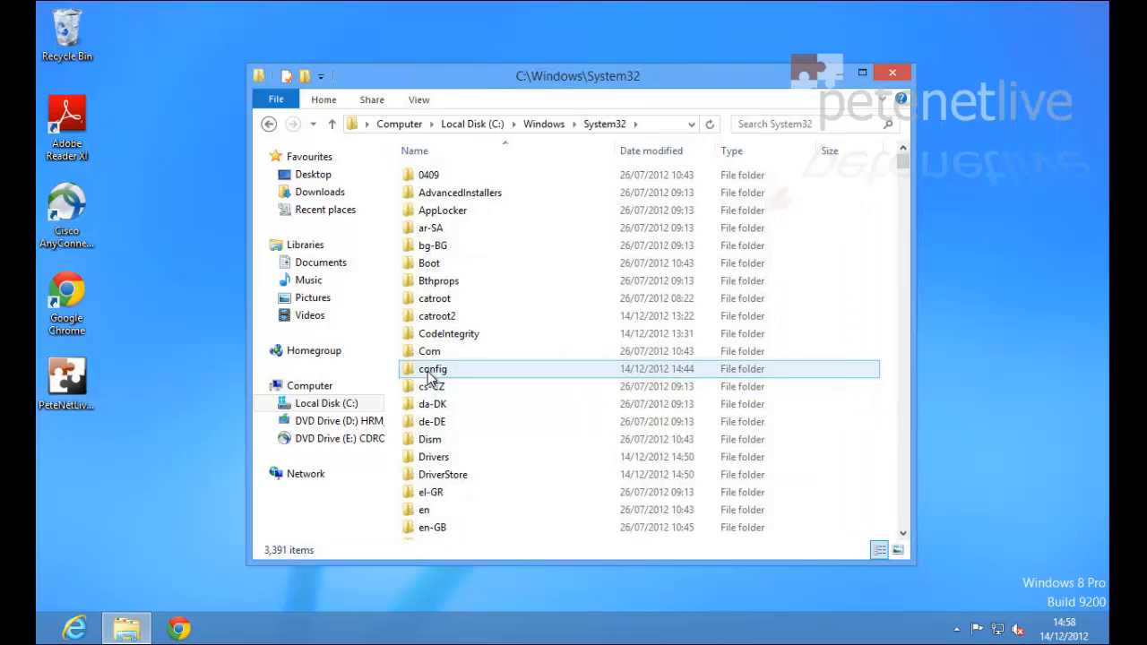
{"action": "left_click", "coordinate": [429, 370]}
{"action": "type", "text": "sysprep"}
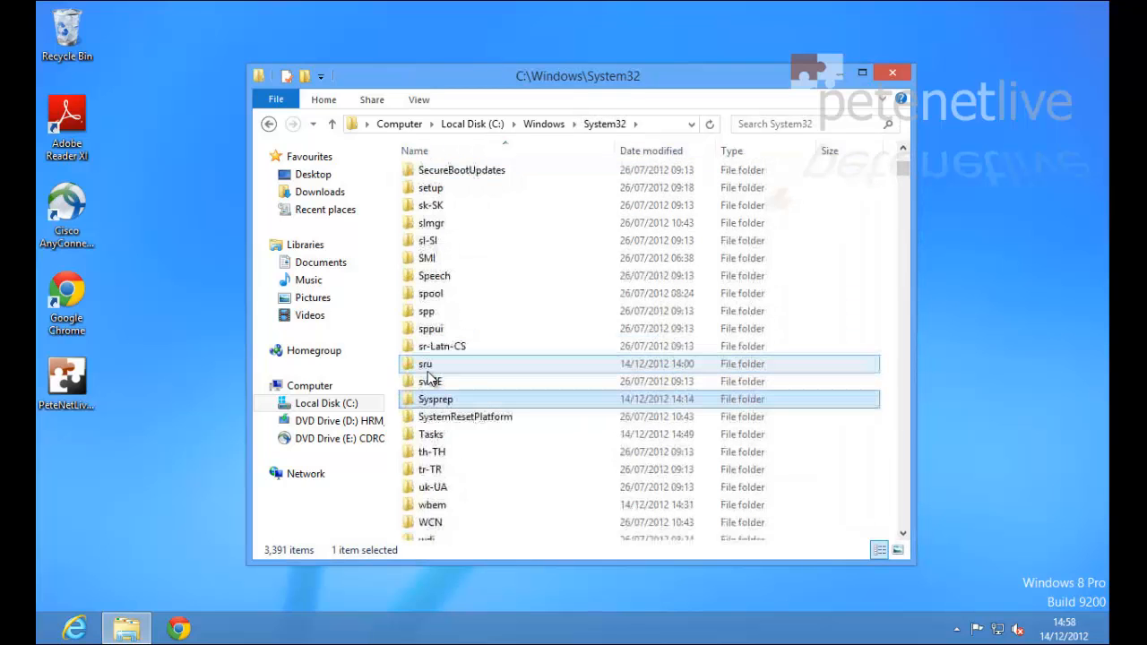
{"action": "double_click", "coordinate": [431, 400]}
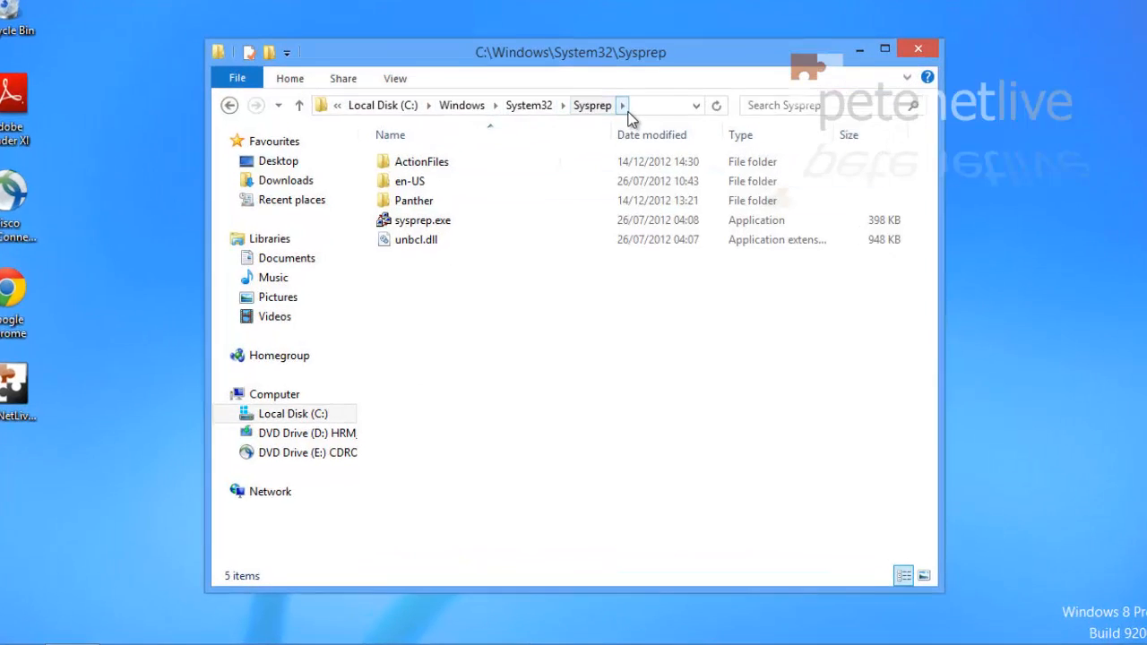
- Launch sysprep.exe, enable Generalize and set the shutdown option to Shutdown
{"action": "double_click", "coordinate": [408, 221]}
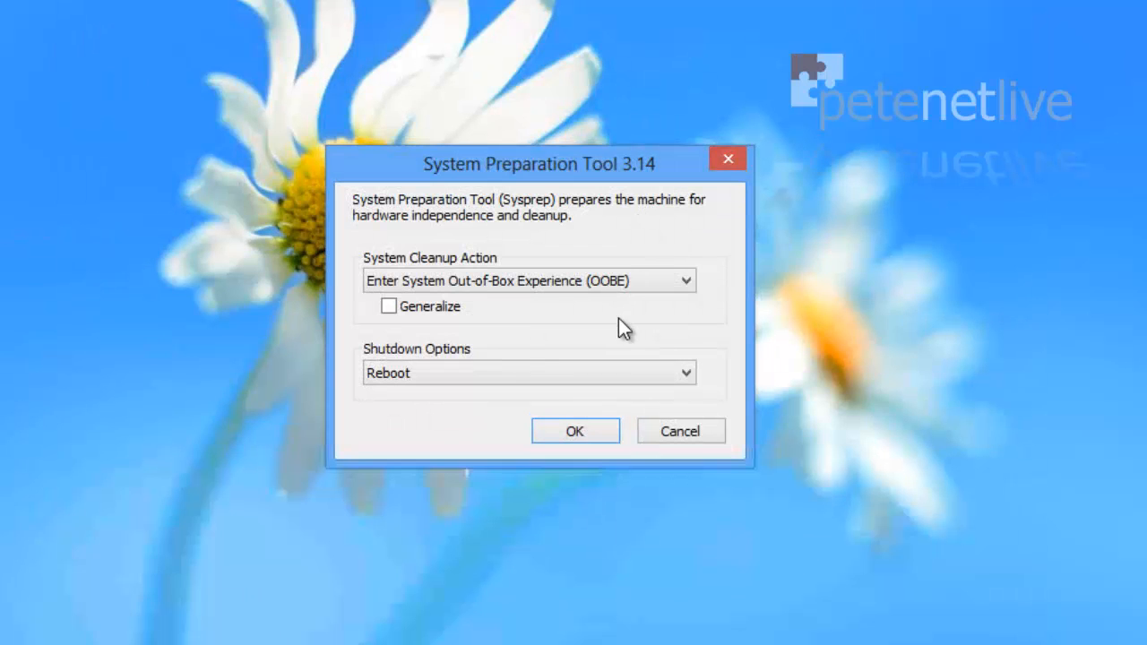
{"action": "left_click", "coordinate": [390, 305]}
{"action": "left_click", "coordinate": [409, 377]}
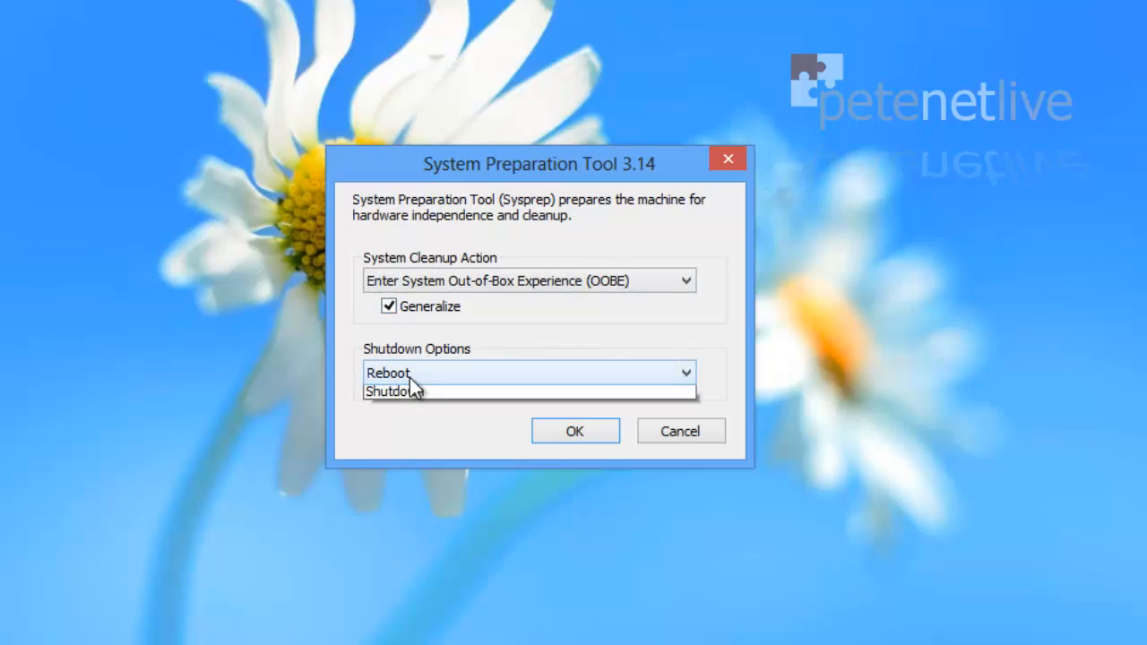
{"action": "left_click", "coordinate": [399, 426]}
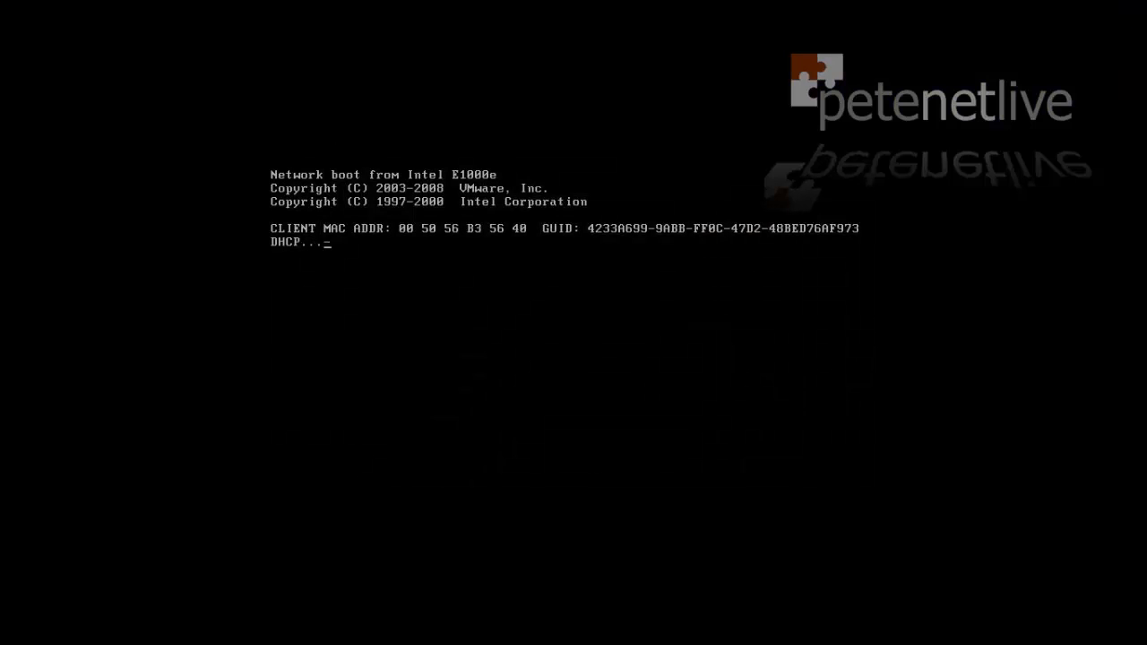
- Boot the machine from the network and start the Capture an Image entry in Windows Boot Manager
{"action": "key", "text": "F12"}
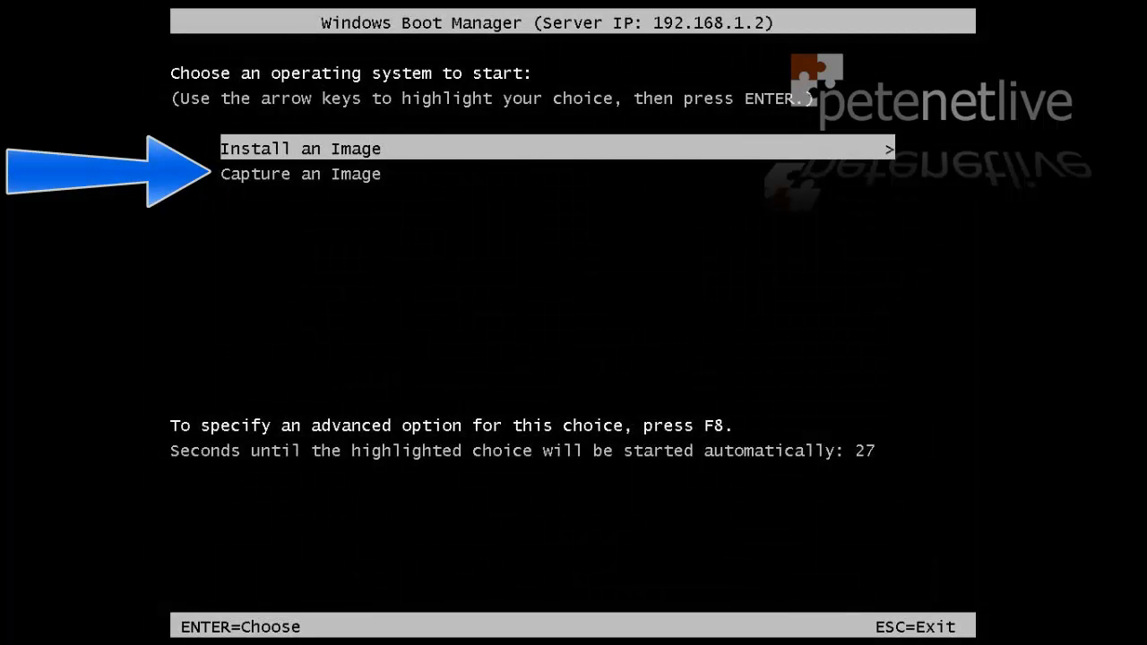
{"action": "key", "text": "Down"}
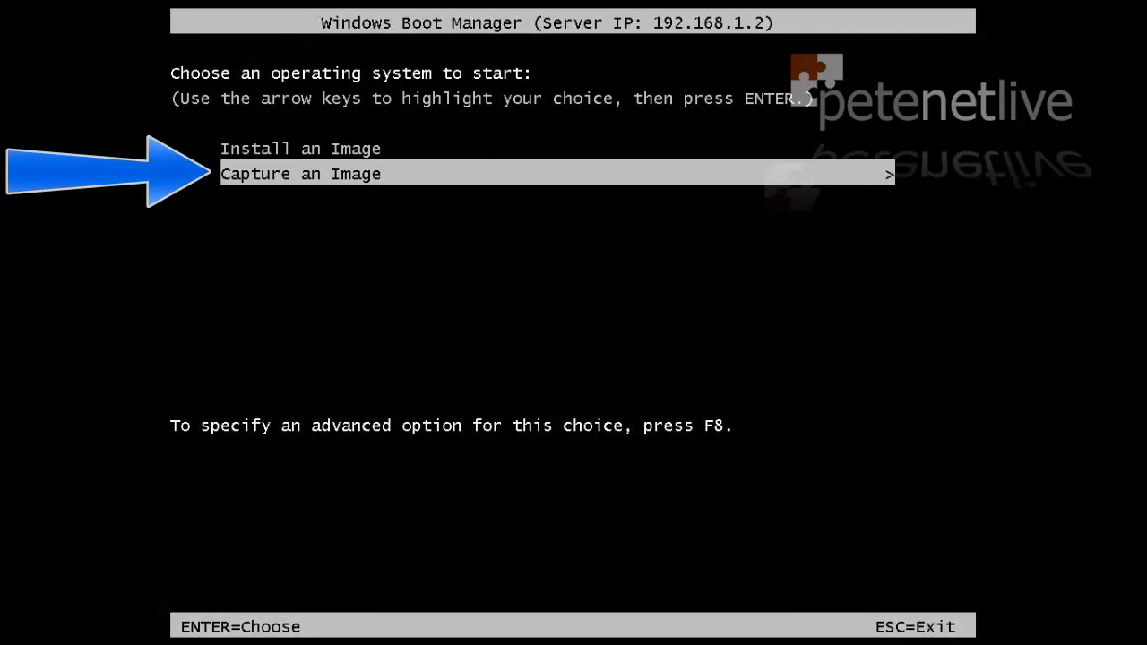
{"action": "key", "text": "Return"}
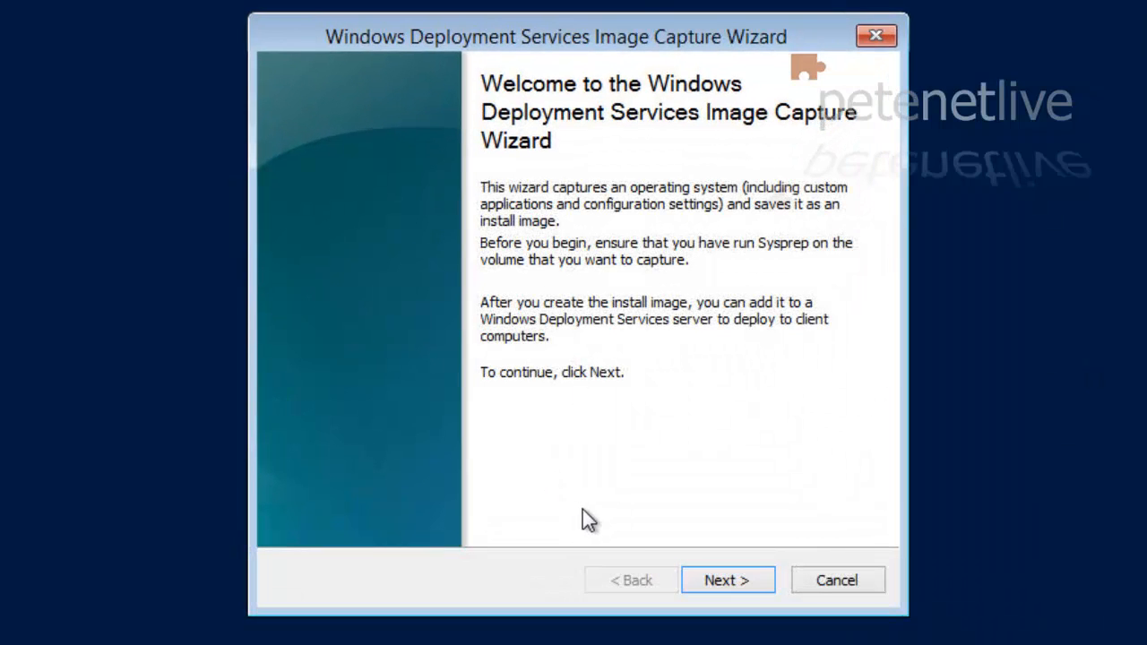
- Proceed past the capture wizard's welcome page, set the volume to capture to D:\ and name the image Windows8_v1
{"action": "left_click", "coordinate": [702, 580]}
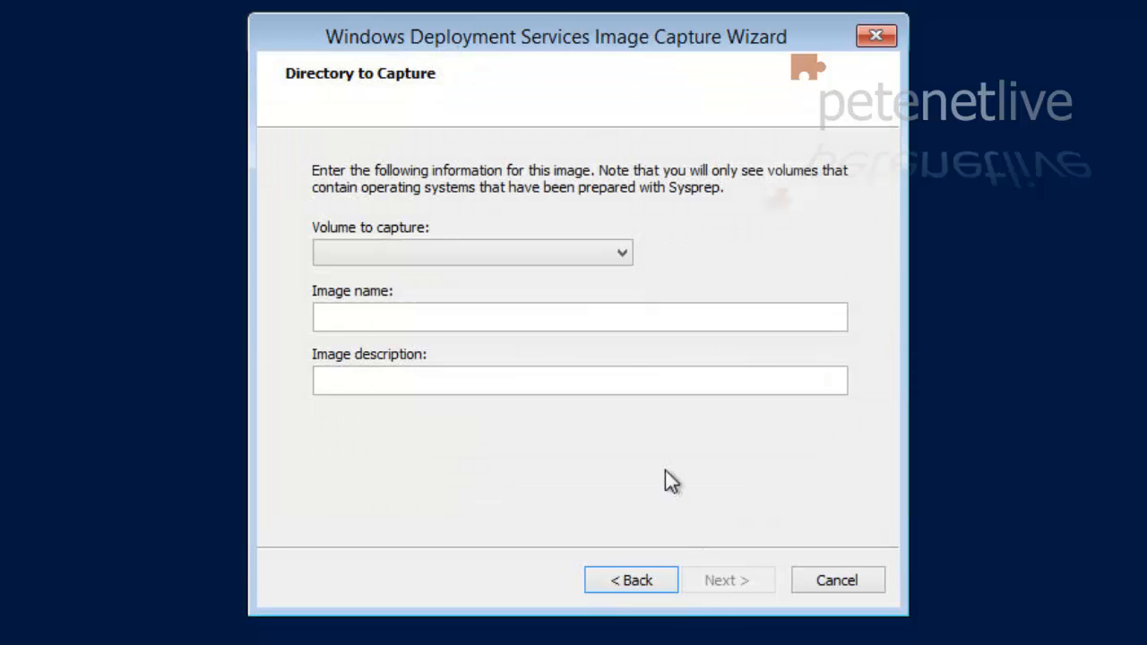
{"action": "left_click", "coordinate": [527, 255]}
{"action": "left_click", "coordinate": [528, 275]}
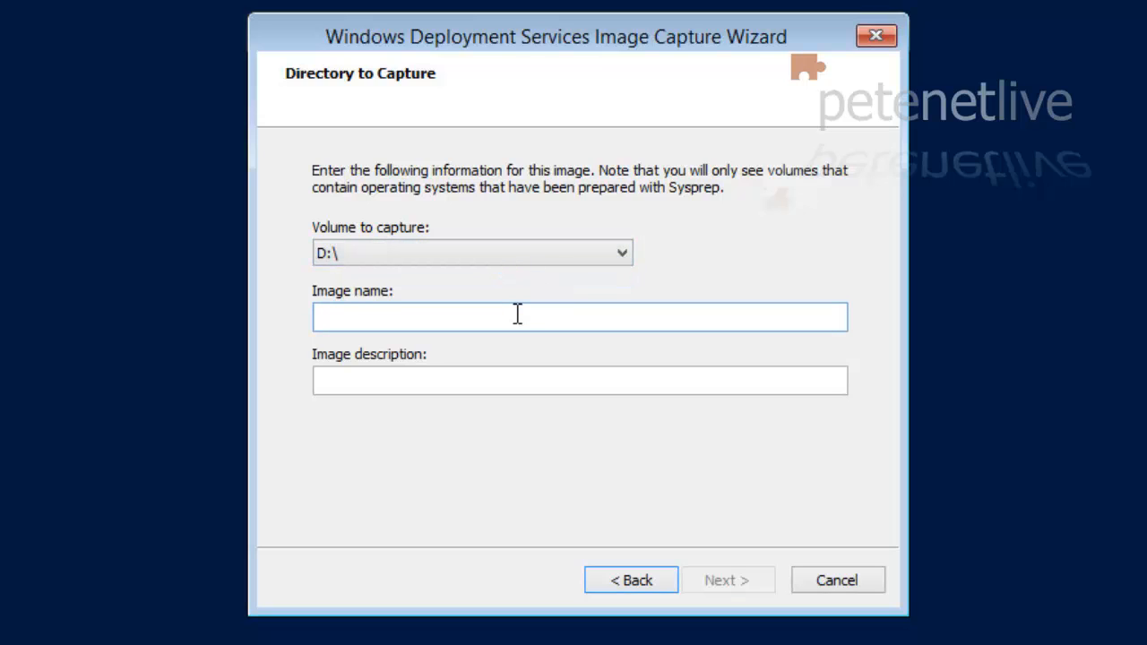
{"action": "type", "text": "Windows8_v1"}
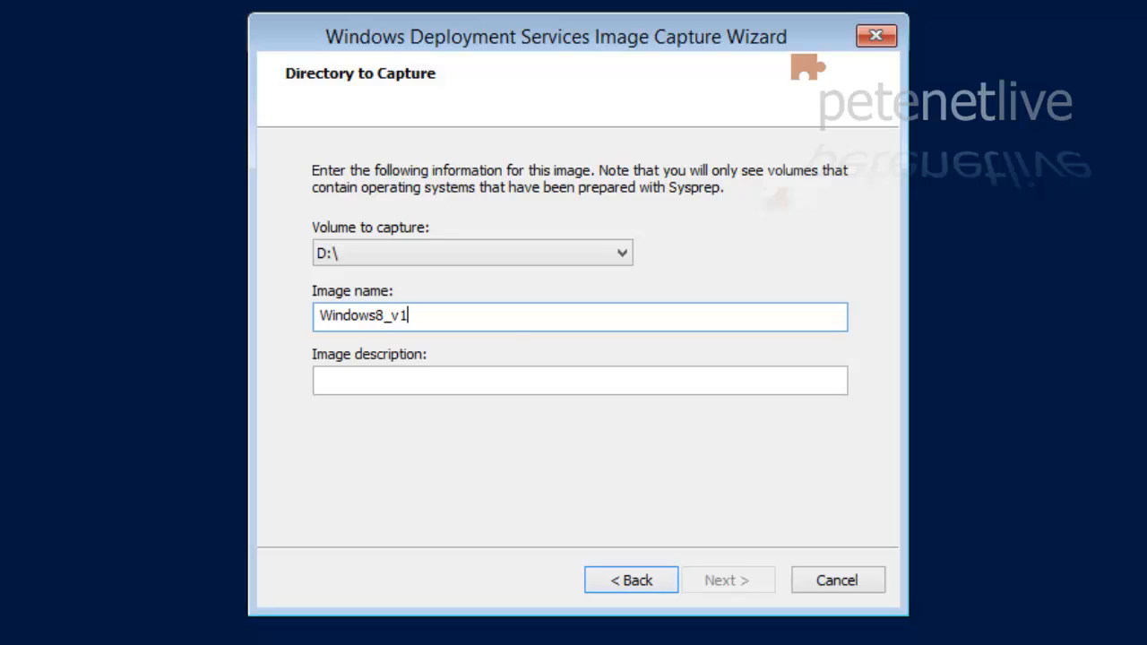
- Enter 10 as the image description and proceed to the New Image Location page
{"action": "left_click", "coordinate": [514, 381]}
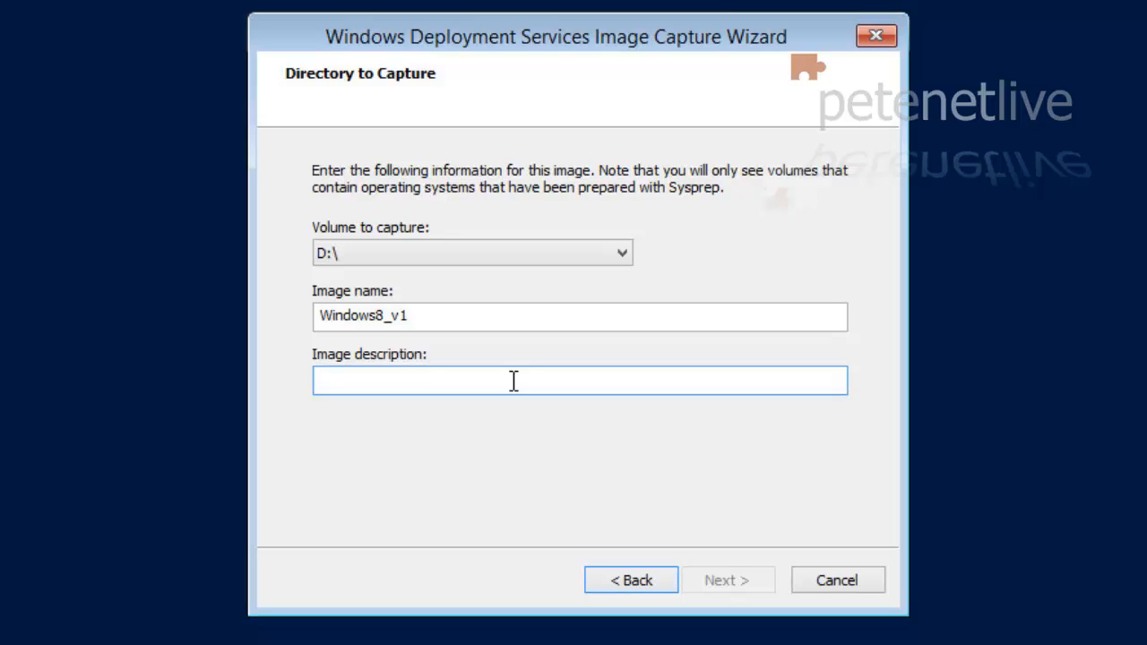
{"action": "type", "text": "1"}
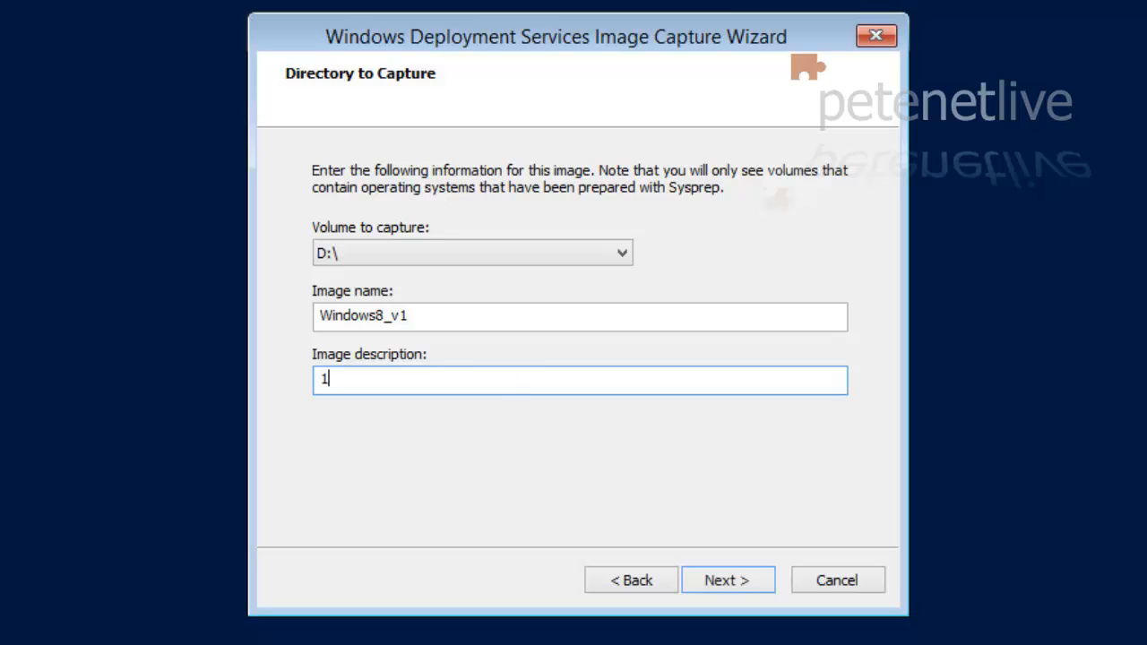
{"action": "type", "text": "0"}
{"action": "left_click", "coordinate": [715, 581]}
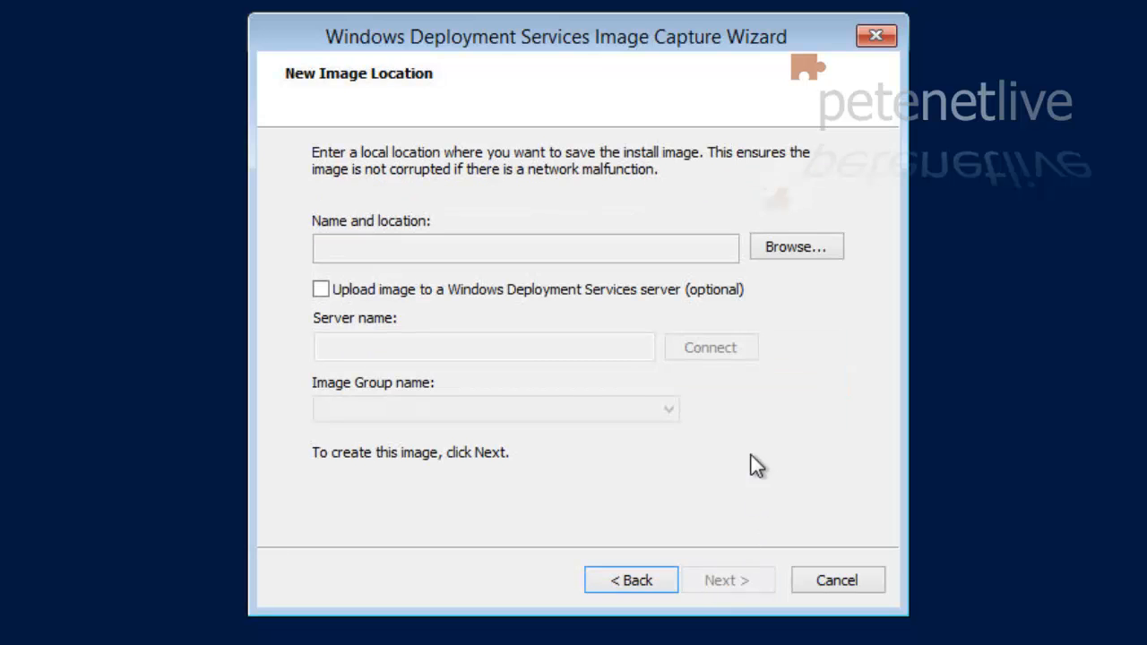
- Set the local save location of the install image to Win8.wim in the root of Local Disk (D:)
{"action": "left_click", "coordinate": [778, 253]}
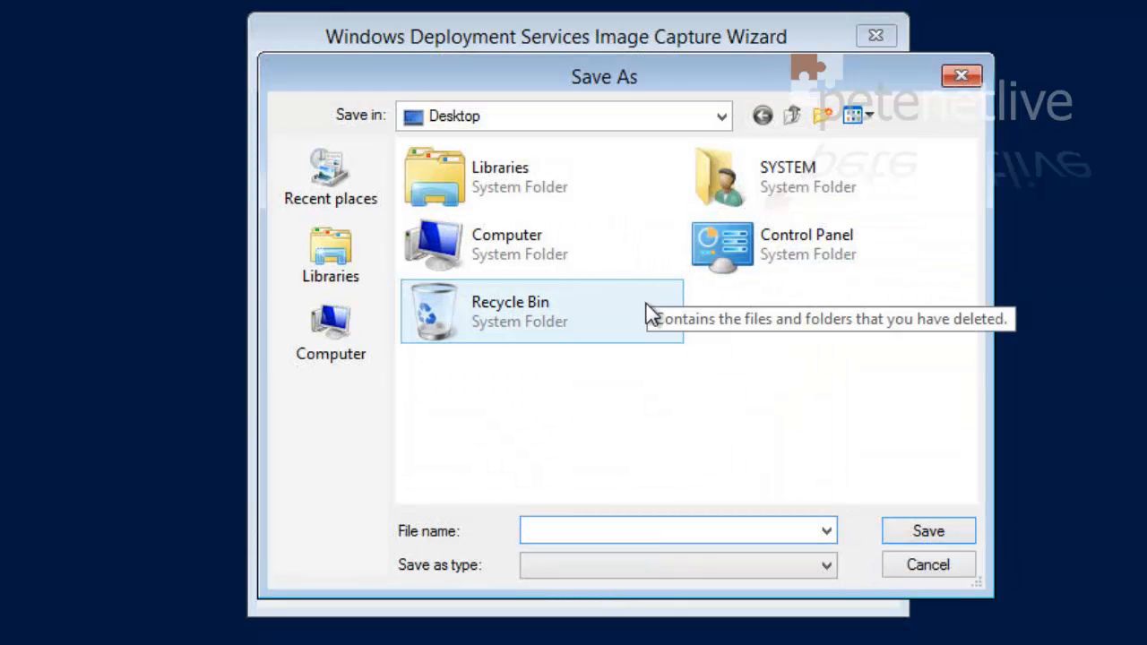
{"action": "left_click", "coordinate": [336, 341]}
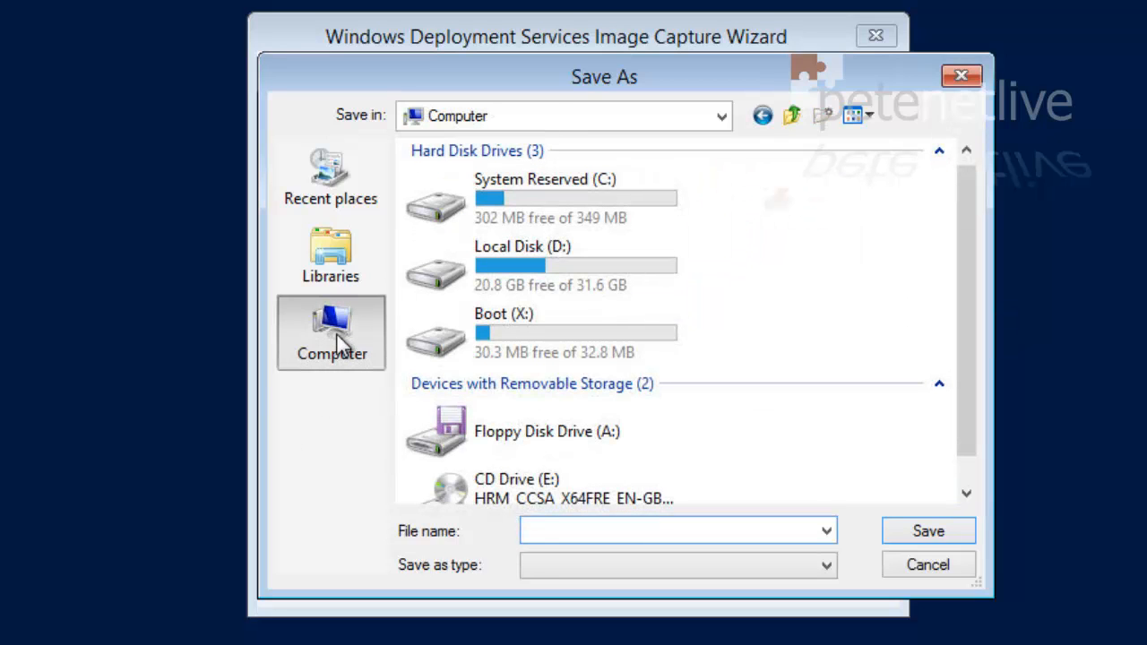
{"action": "double_click", "coordinate": [439, 285]}
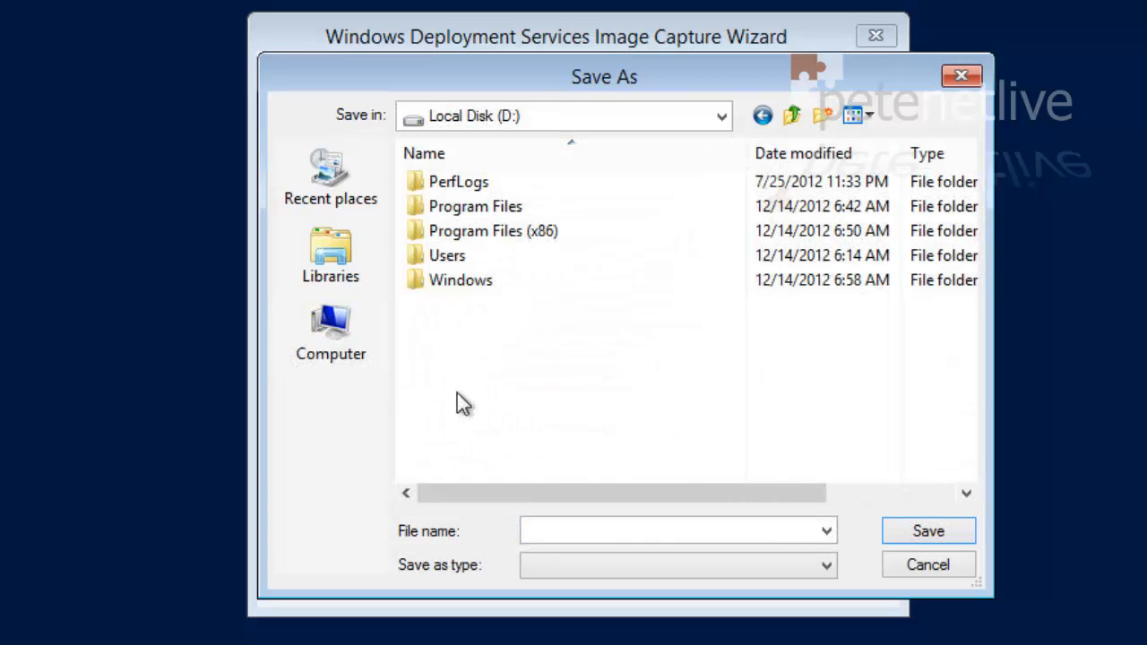
{"action": "left_click", "coordinate": [540, 529]}
{"action": "type", "text": "Win8"}
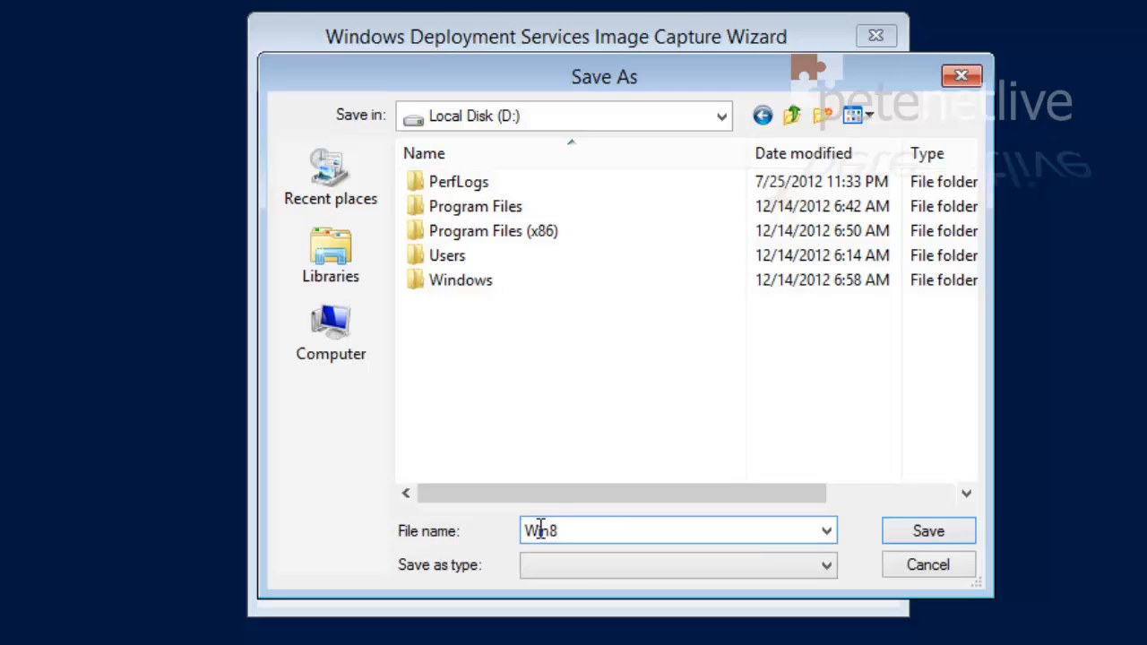
{"action": "type", "text": ".wim"}
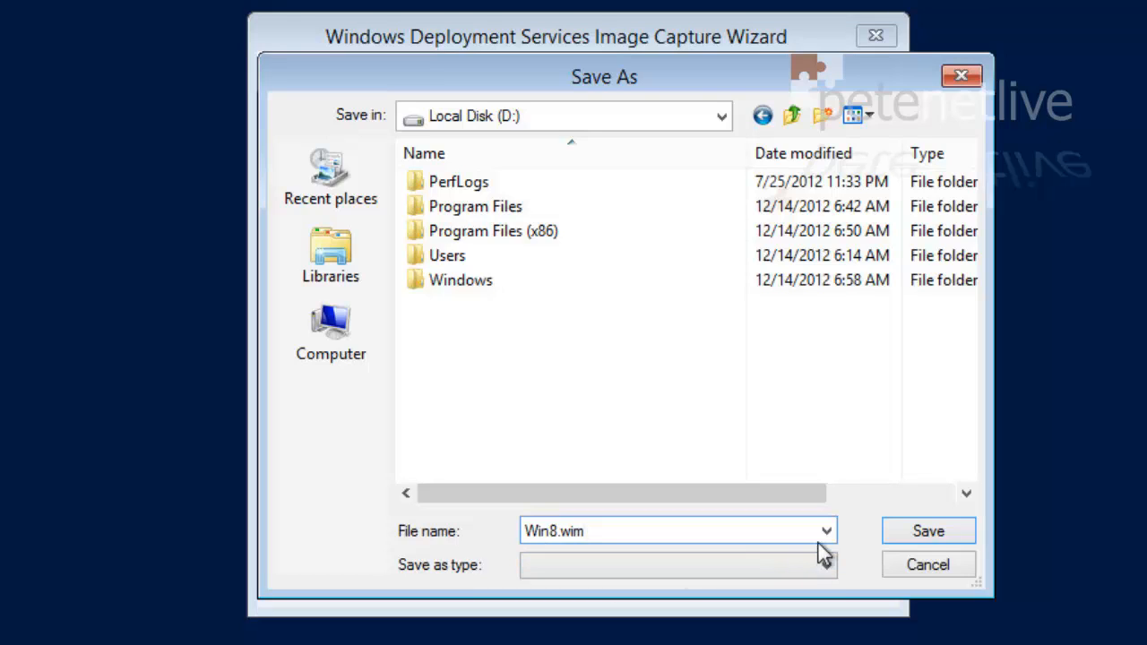
{"action": "left_click", "coordinate": [901, 541]}
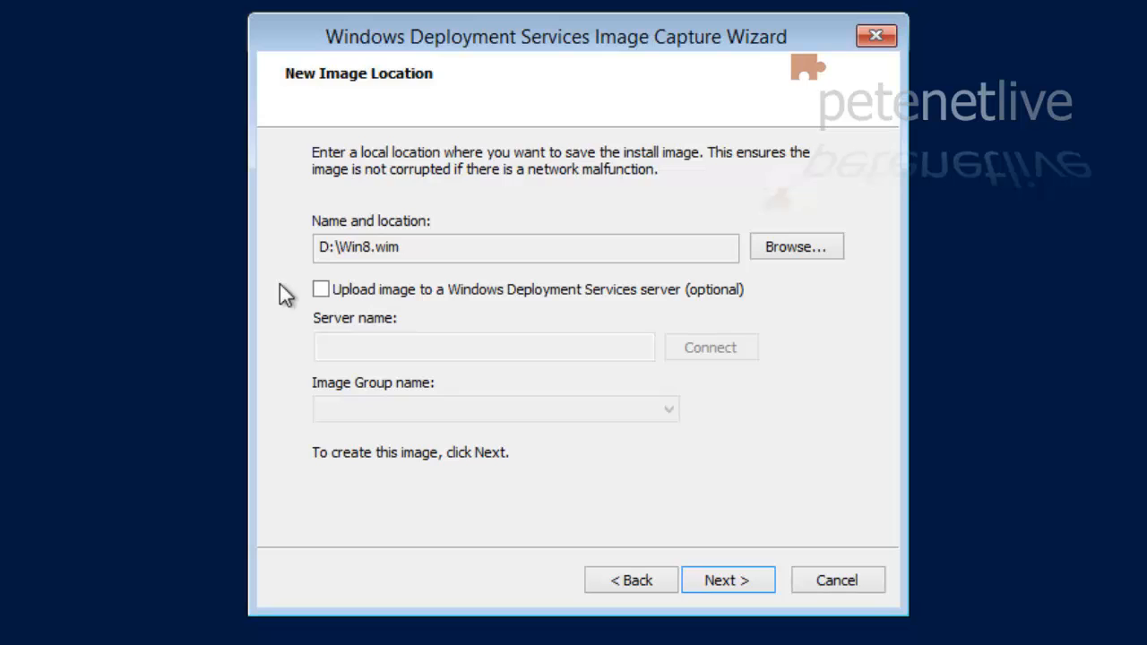
- Enable uploading the image to a Windows Deployment Services server and connect to server 192.168.1.2
{"action": "left_click", "coordinate": [318, 293]}
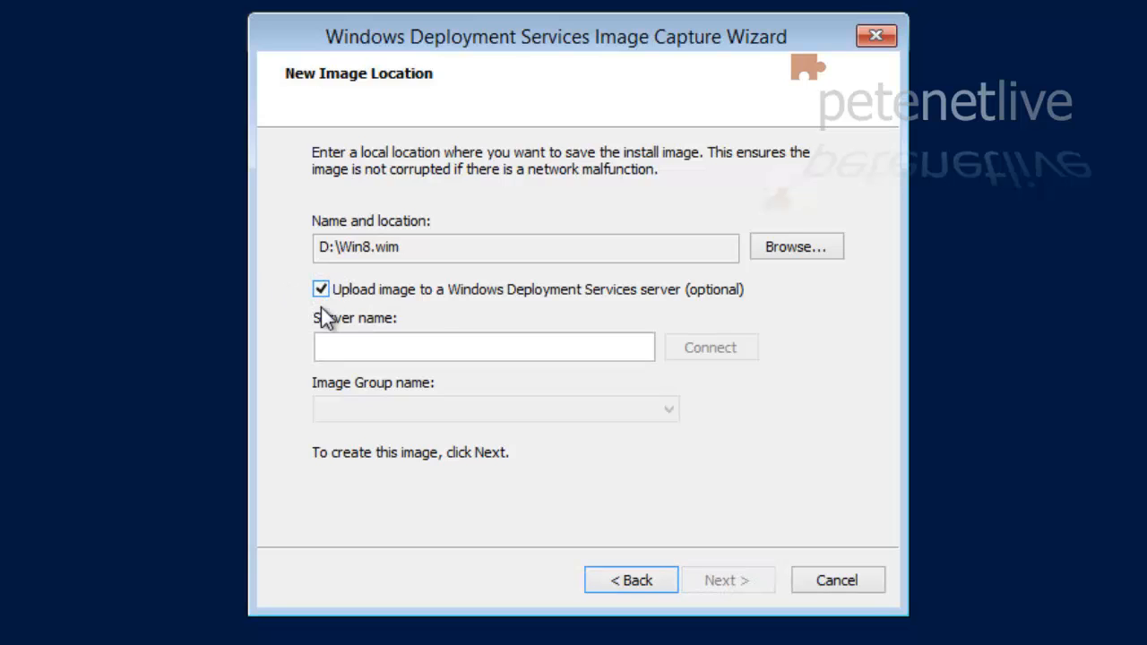
{"action": "left_click", "coordinate": [329, 344]}
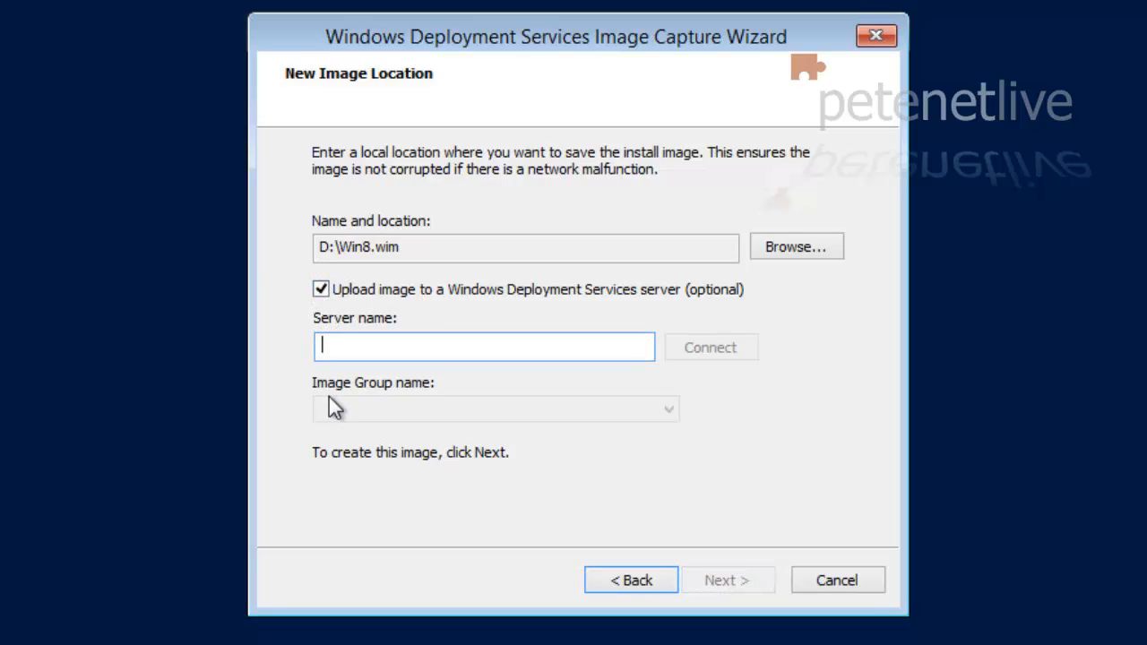
{"action": "type", "text": "192."}
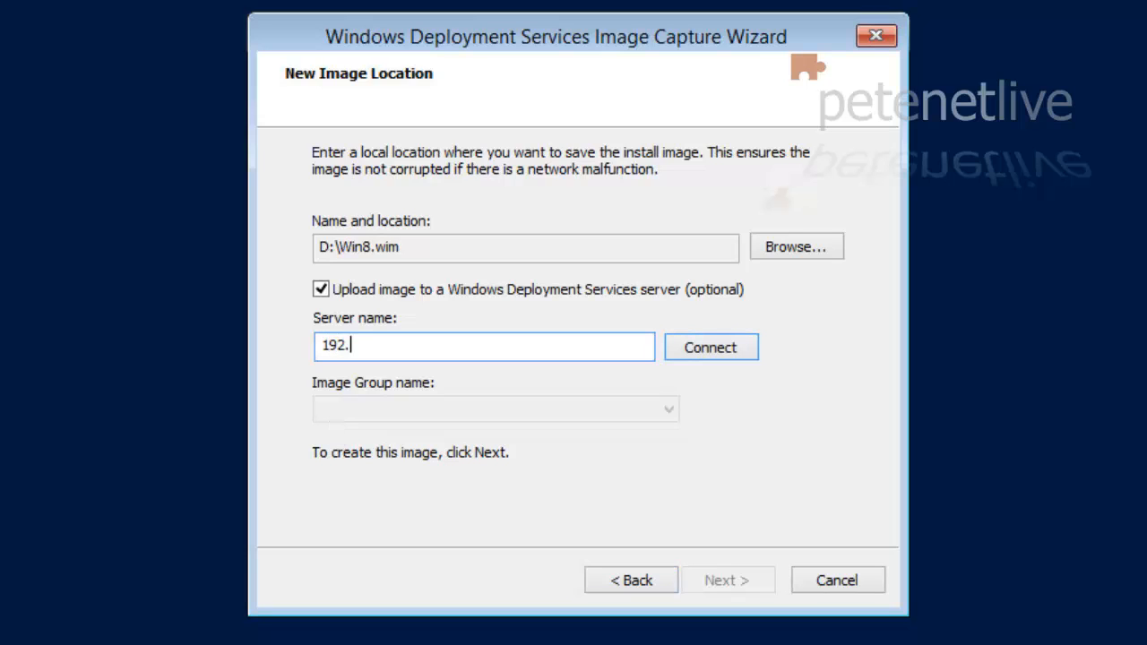
{"action": "type", "text": "168.1.2"}
{"action": "left_click", "coordinate": [690, 363]}
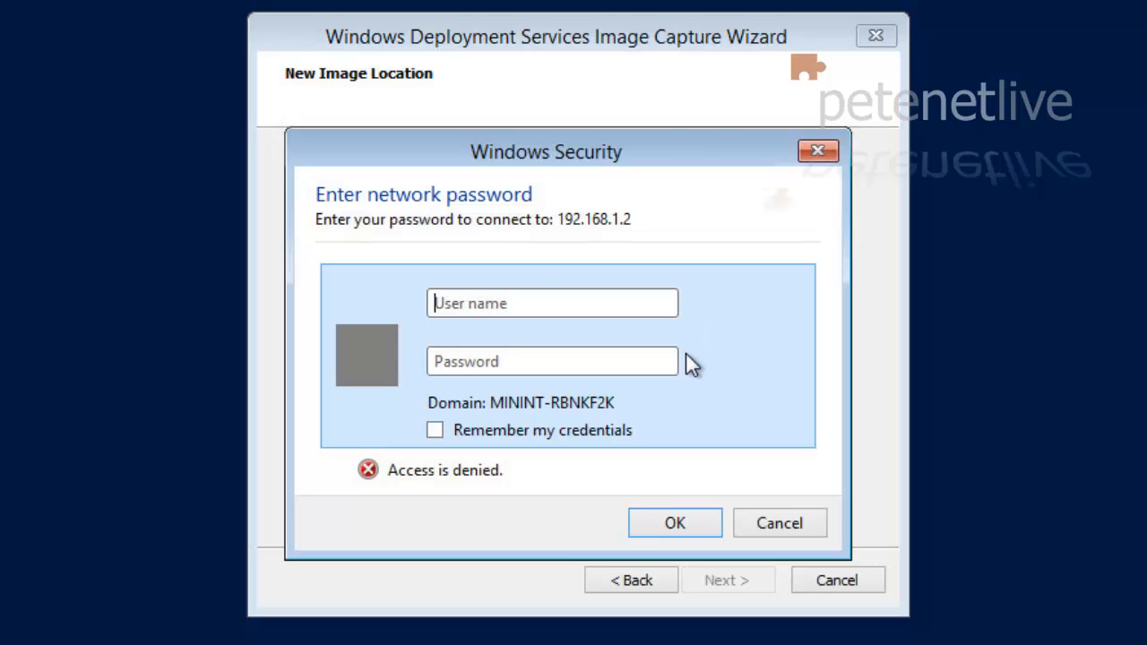
- Sign in to the server as pnl\administrator with the account password, with Remember my credentials enabled
{"action": "type", "text": "pnl\\administrator"}
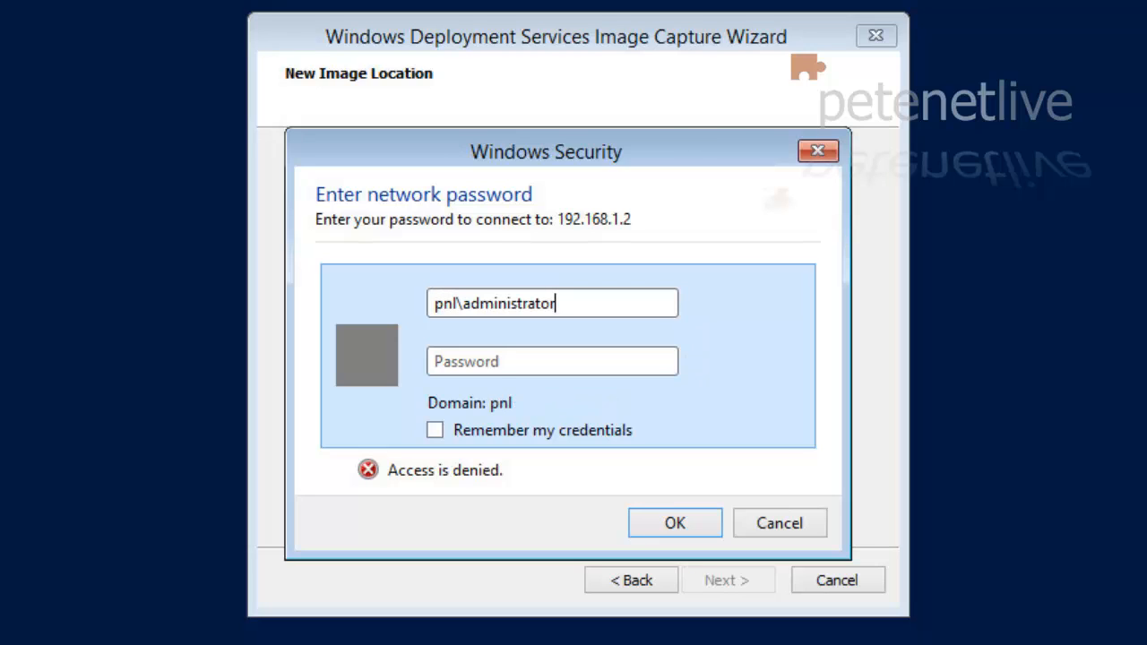
{"action": "left_click", "coordinate": [436, 361]}
{"action": "type", "text": "*********"}
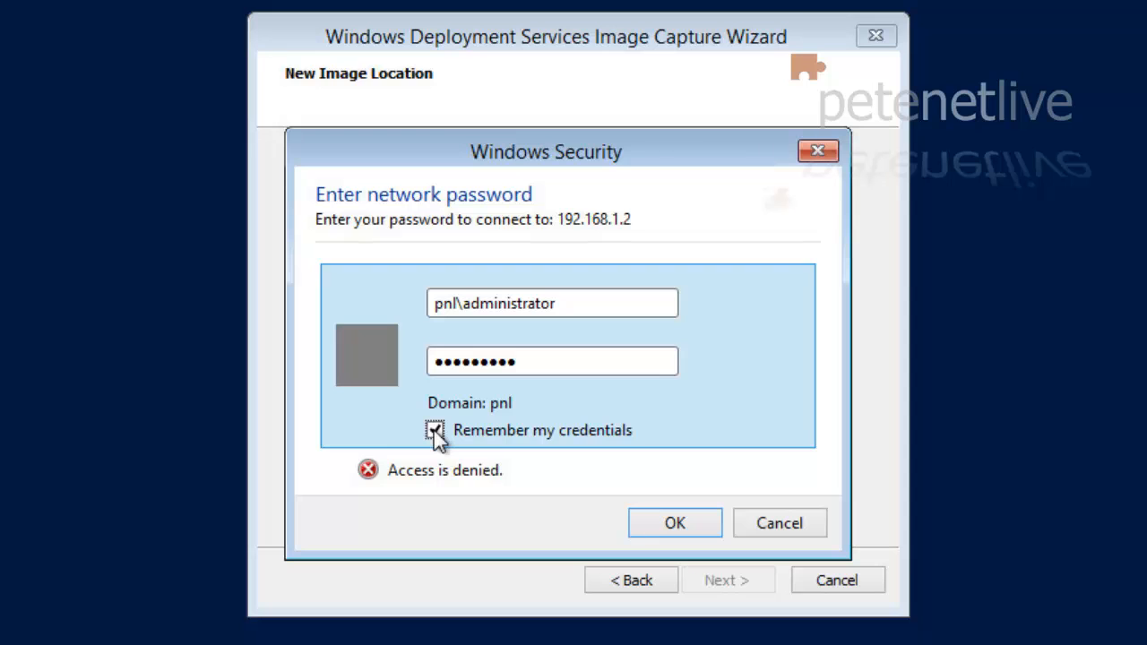
{"action": "left_click", "coordinate": [651, 518]}
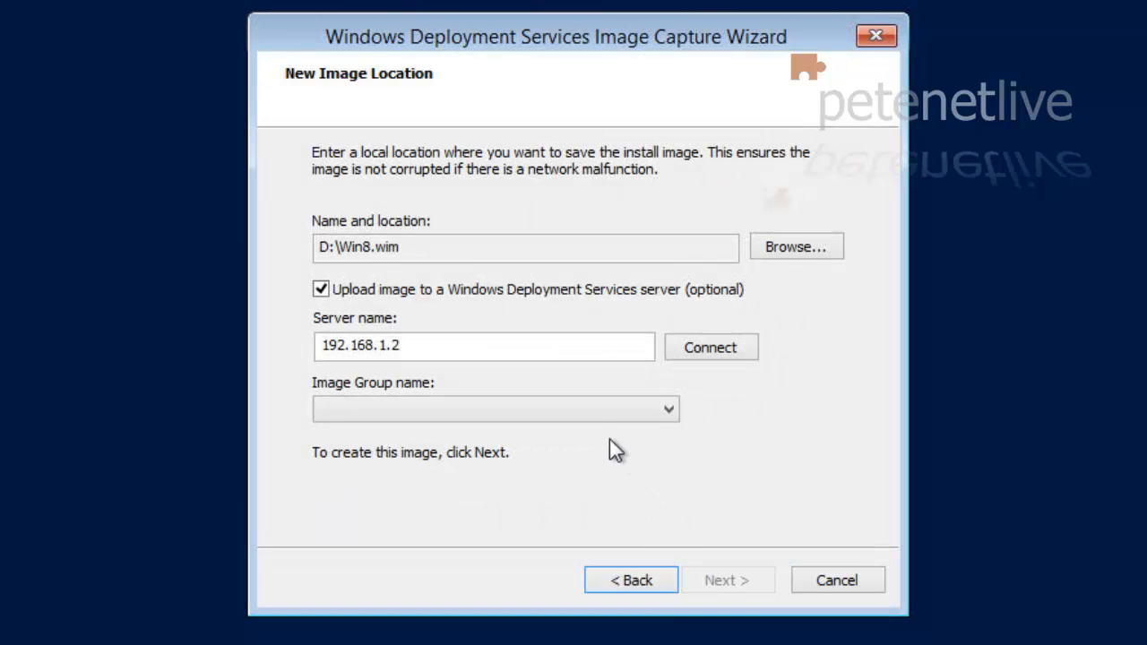
- Choose Deployment Group as the image group, run the image capture and finish the wizard
{"action": "left_click", "coordinate": [579, 408]}
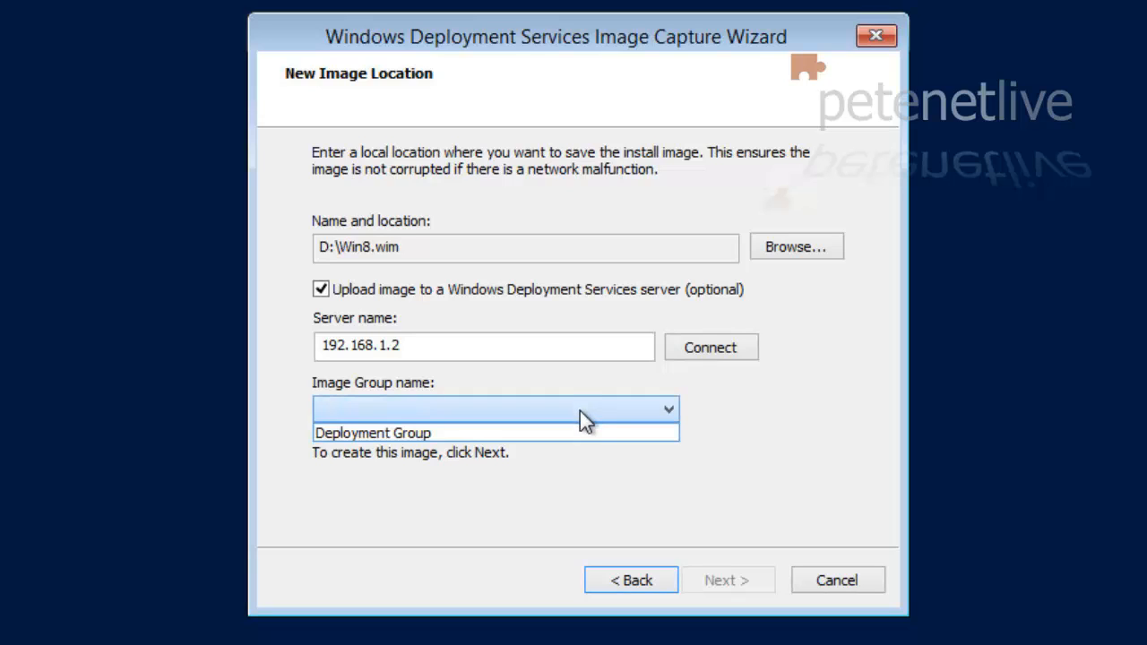
{"action": "left_click", "coordinate": [583, 438]}
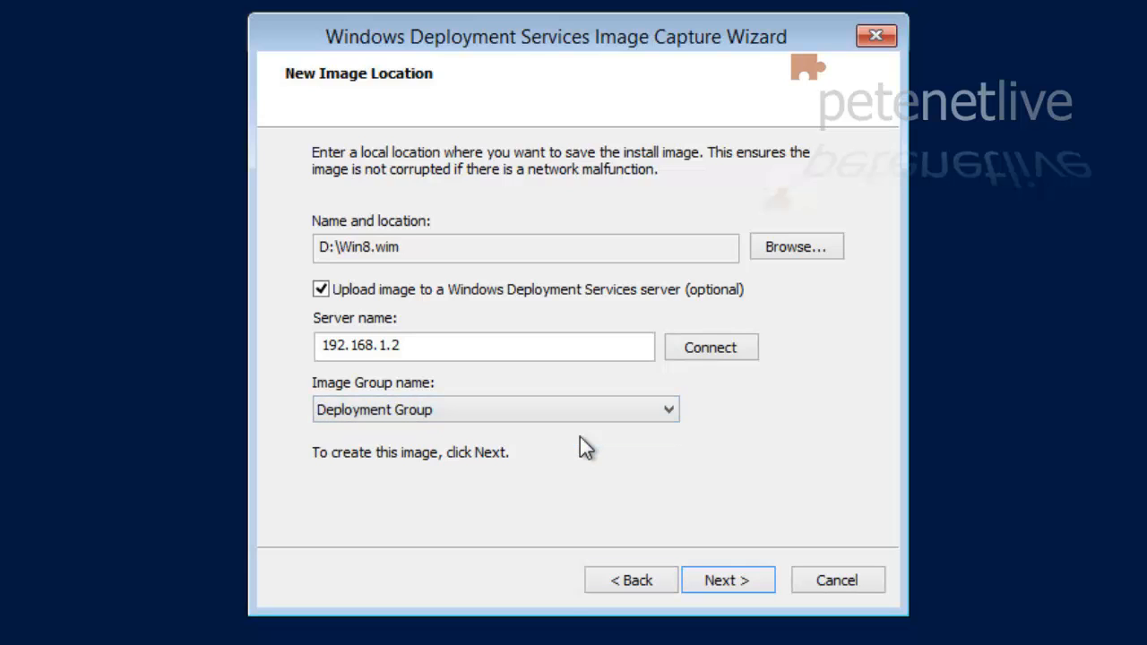
{"action": "left_click", "coordinate": [722, 580]}
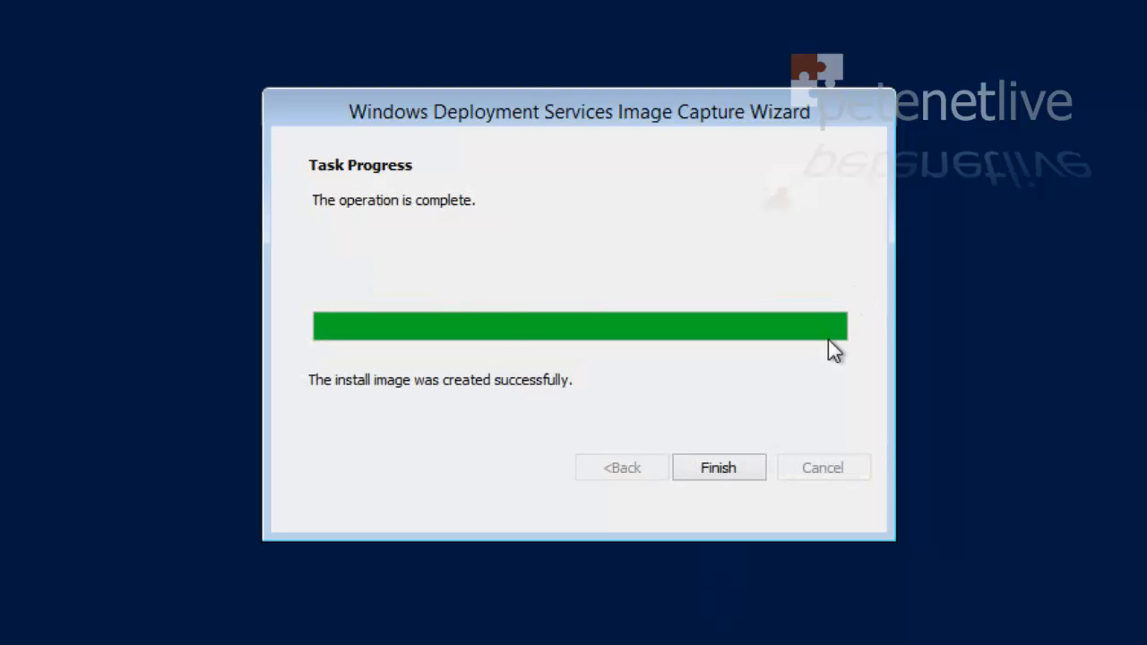
{"action": "left_click", "coordinate": [724, 471]}
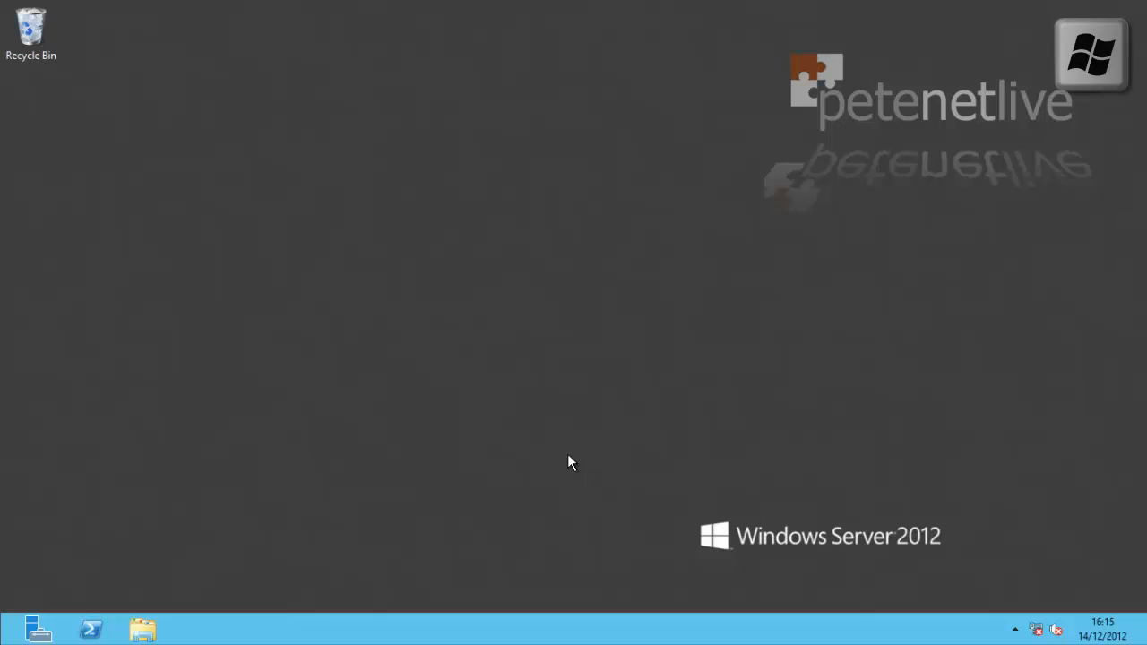
- Open the Windows Deployment Services console on the server and show the Deployment Group under DC01.PNL.net's Install Images
{"action": "key", "text": "super"}
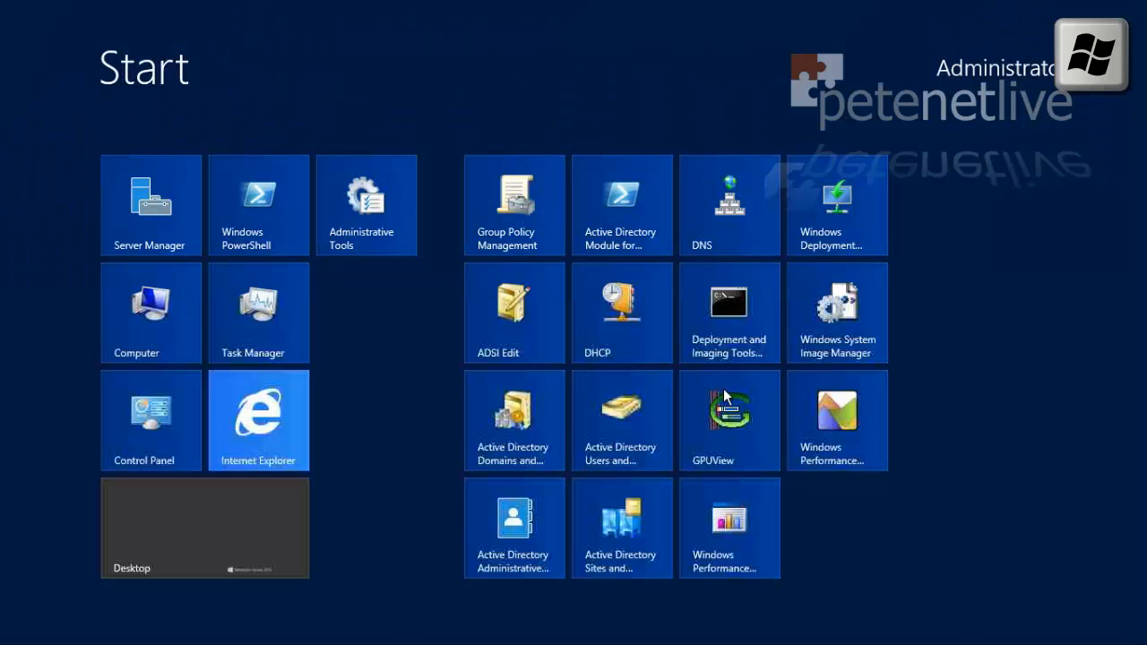
{"action": "left_click", "coordinate": [842, 203]}
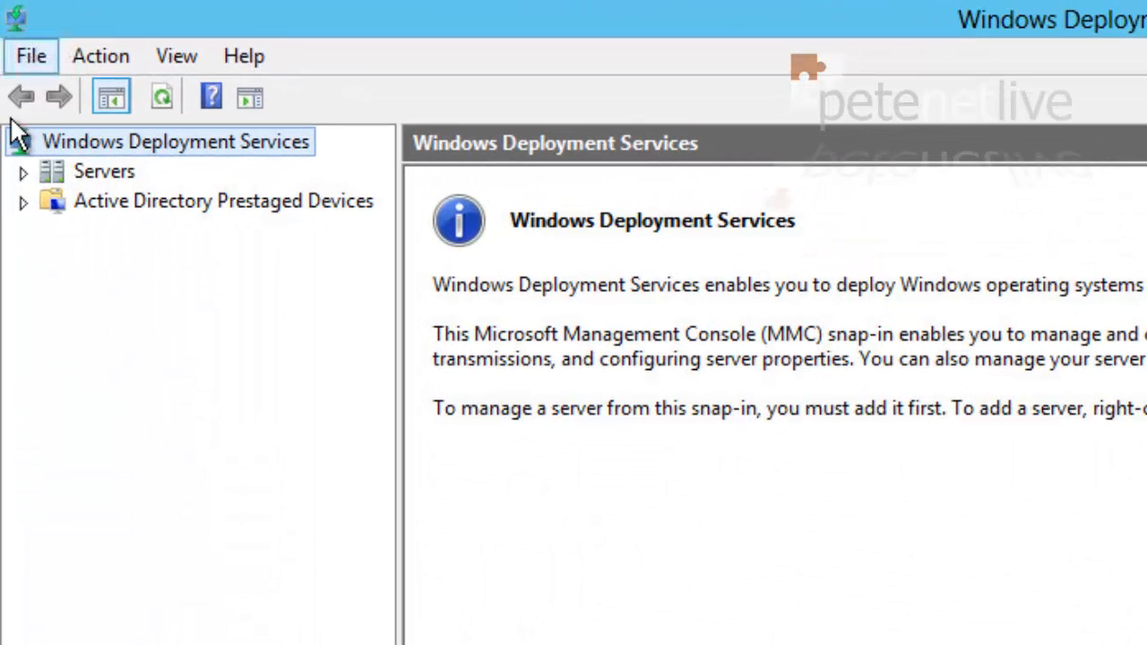
{"action": "left_click", "coordinate": [88, 174]}
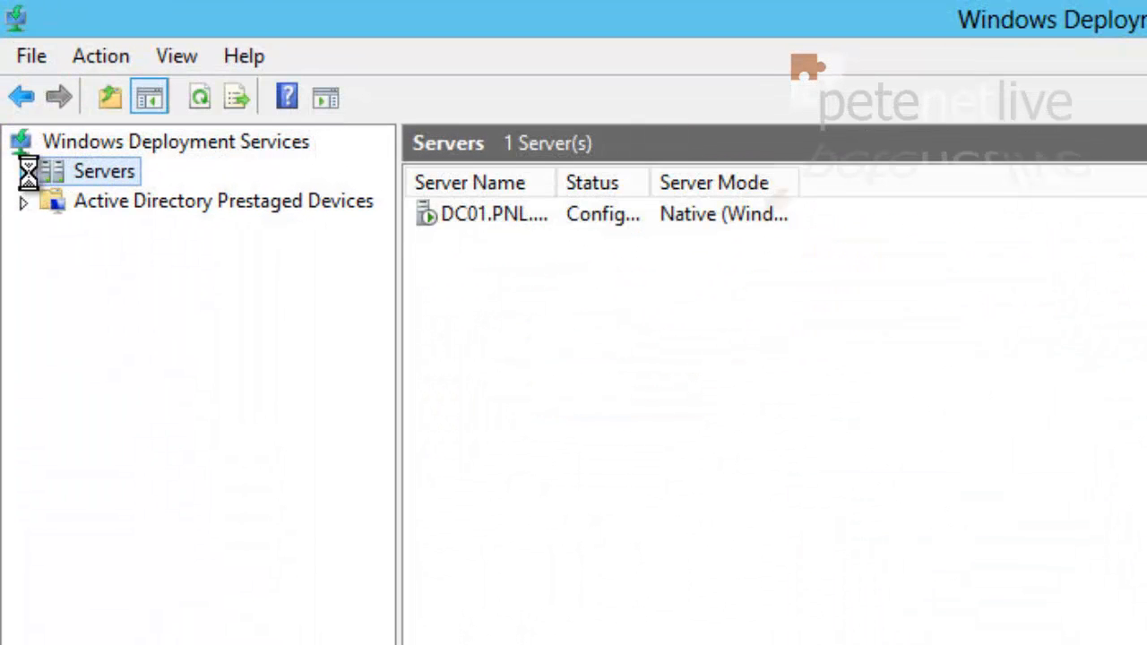
{"action": "left_click", "coordinate": [25, 172]}
{"action": "left_click", "coordinate": [54, 201]}
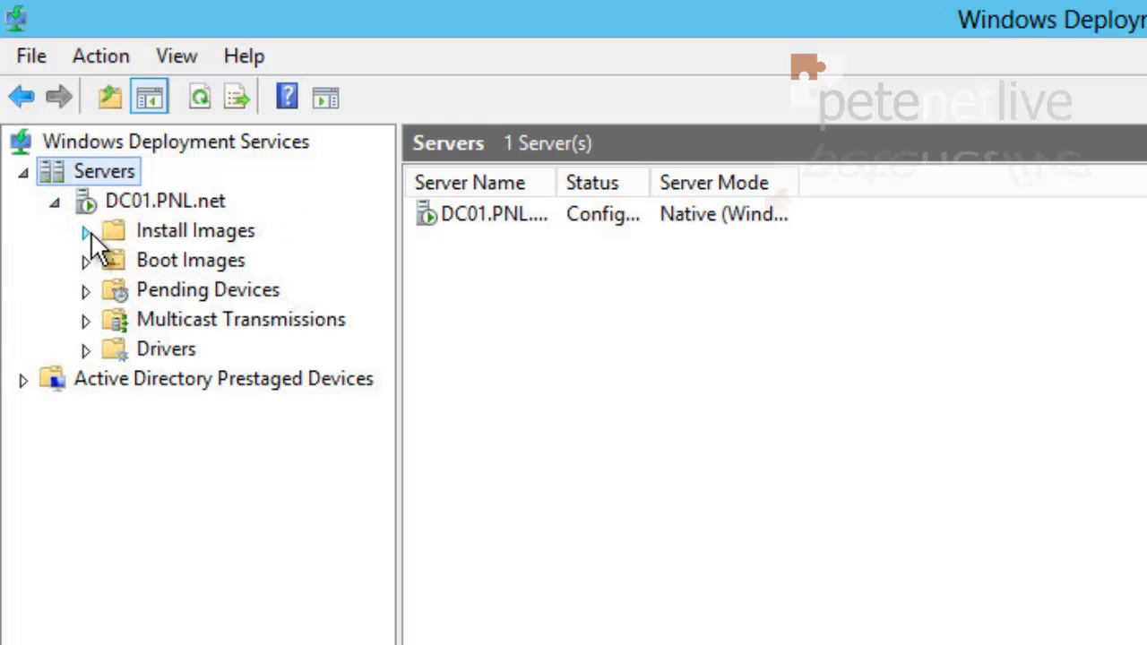
{"action": "left_click", "coordinate": [86, 232]}
{"action": "left_click", "coordinate": [173, 260]}
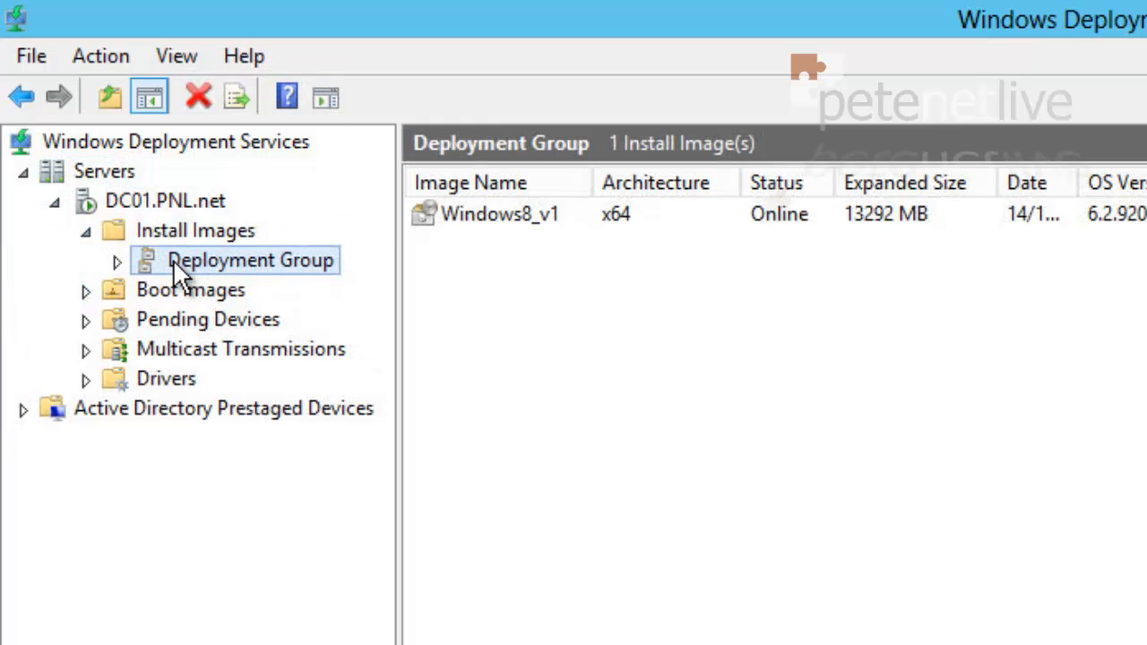
- Examine the Windows8_v1 image's details with the Image Name and Date columns widened, and close the console
{"action": "left_click", "coordinate": [507, 216]}
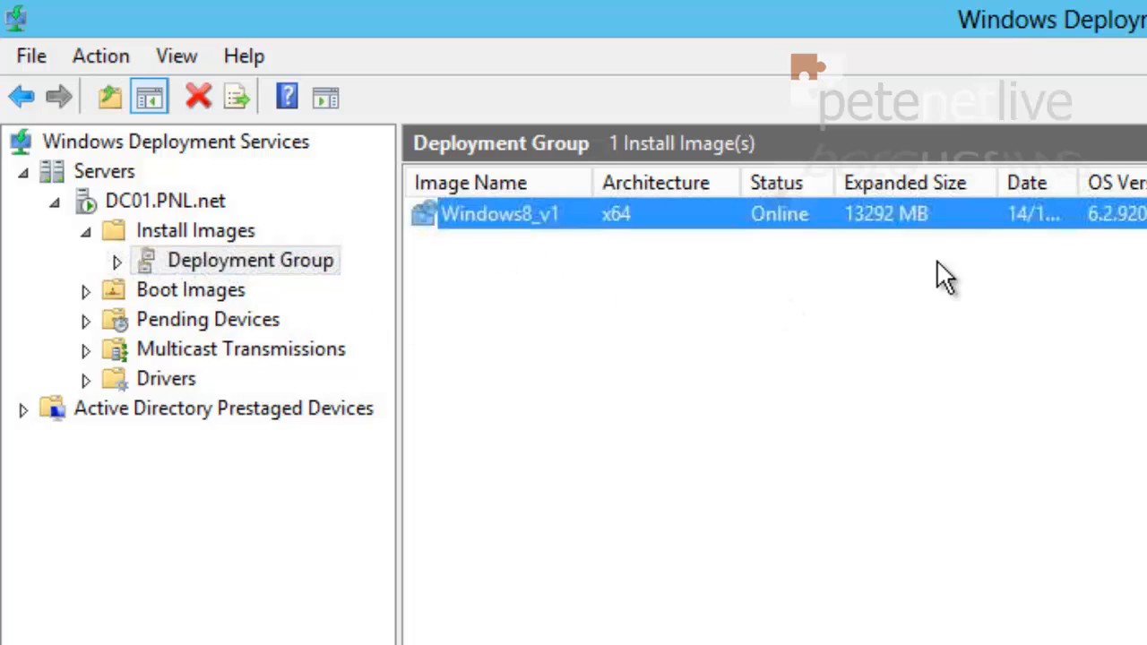
{"action": "left_click_drag", "start_coordinate": [599, 179], "coordinate": [627, 176]}
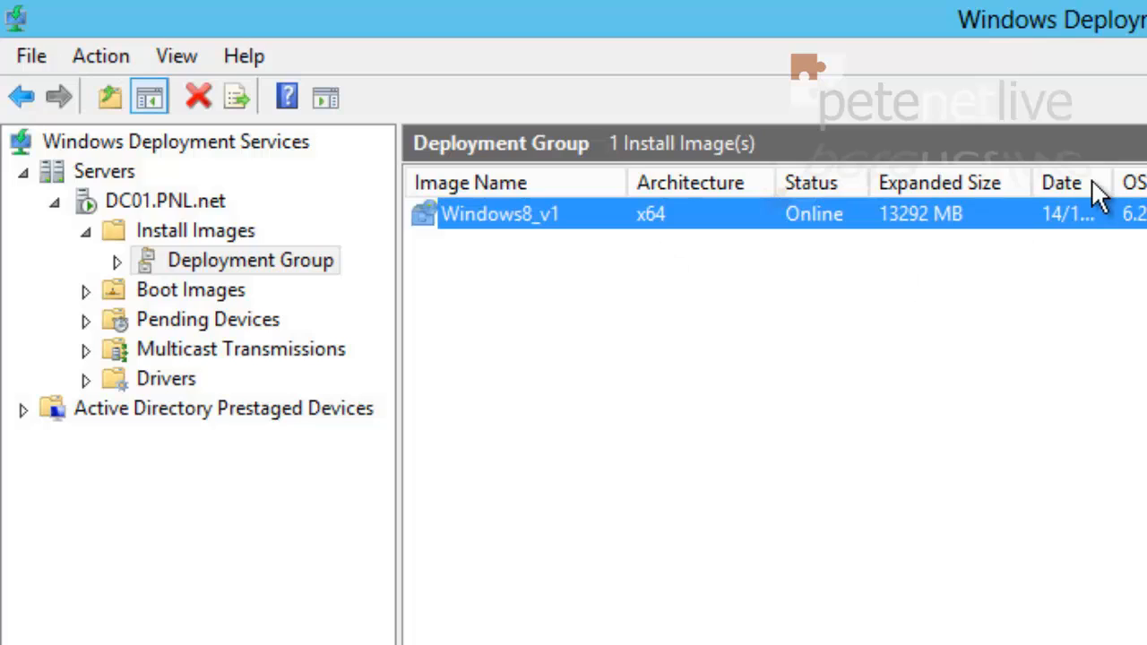
{"action": "left_click_drag", "start_coordinate": [1112, 182], "coordinate": [1141, 182]}
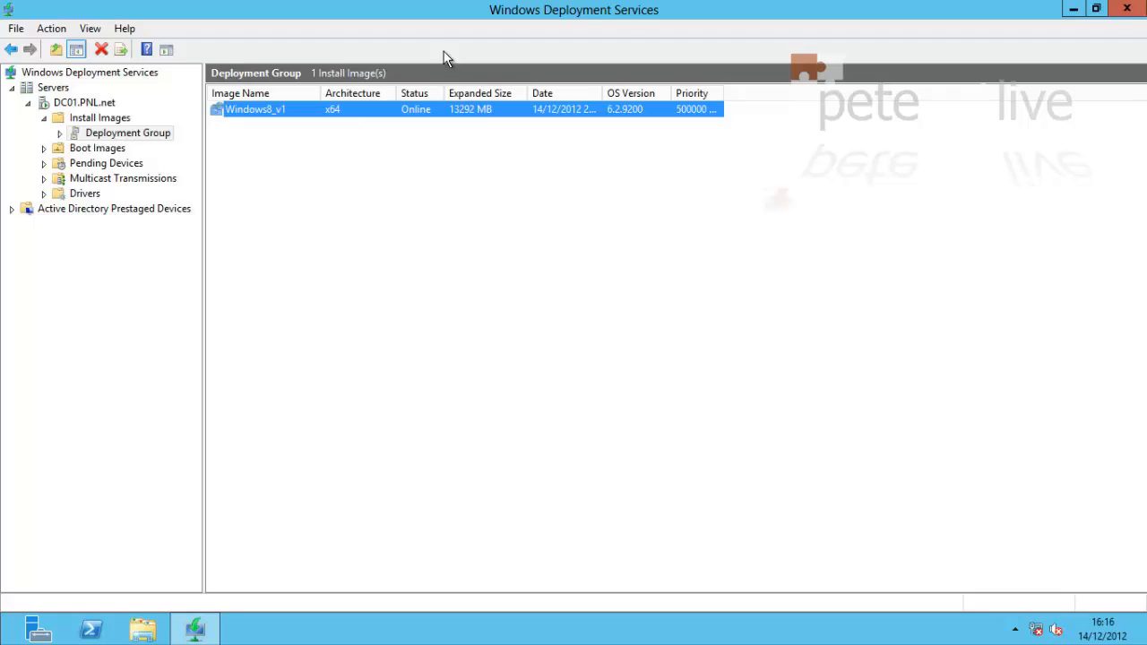
{"action": "left_click", "coordinate": [1127, 9]}
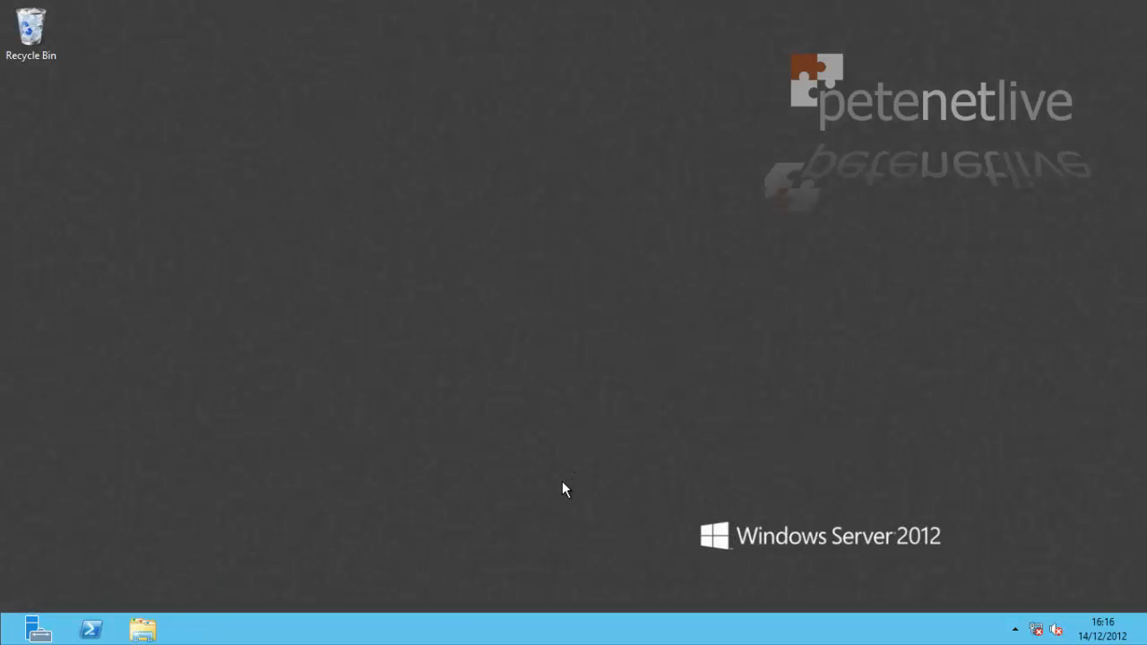